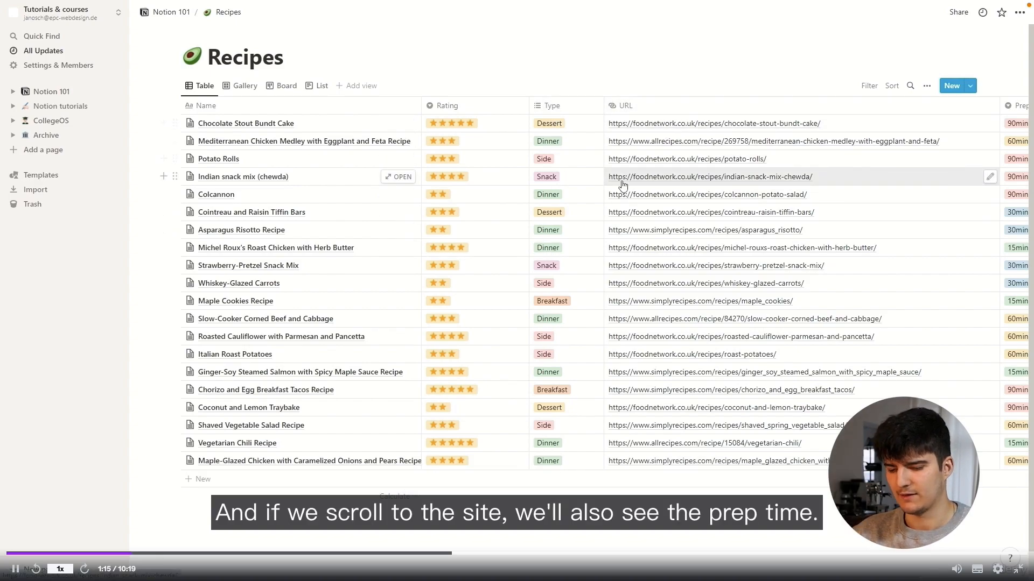
Add a new text property named "Test property" to the end of the Recipes table.
scroll(623, 185, "right", 3)
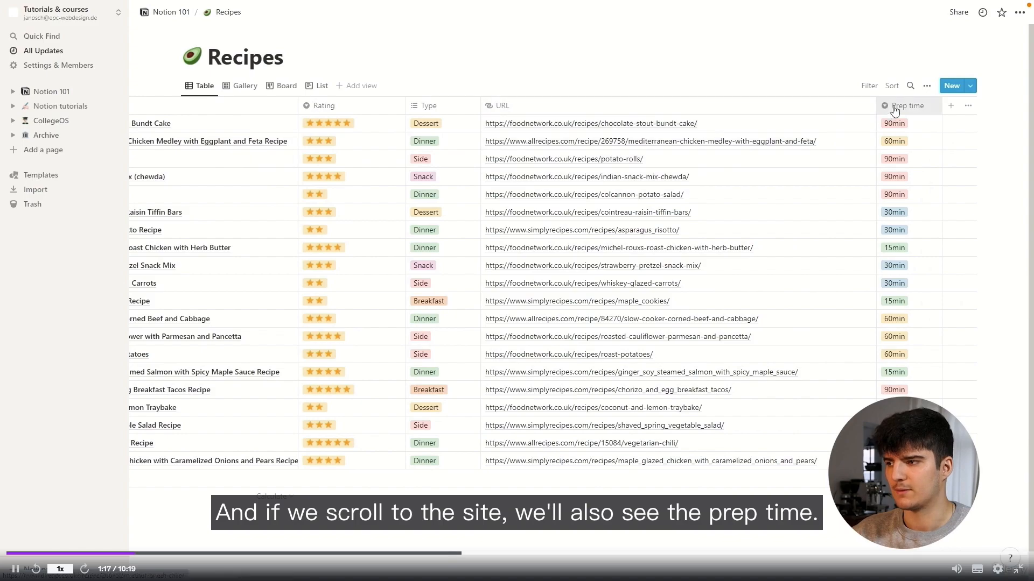
scroll(648, 194, "left", 3)
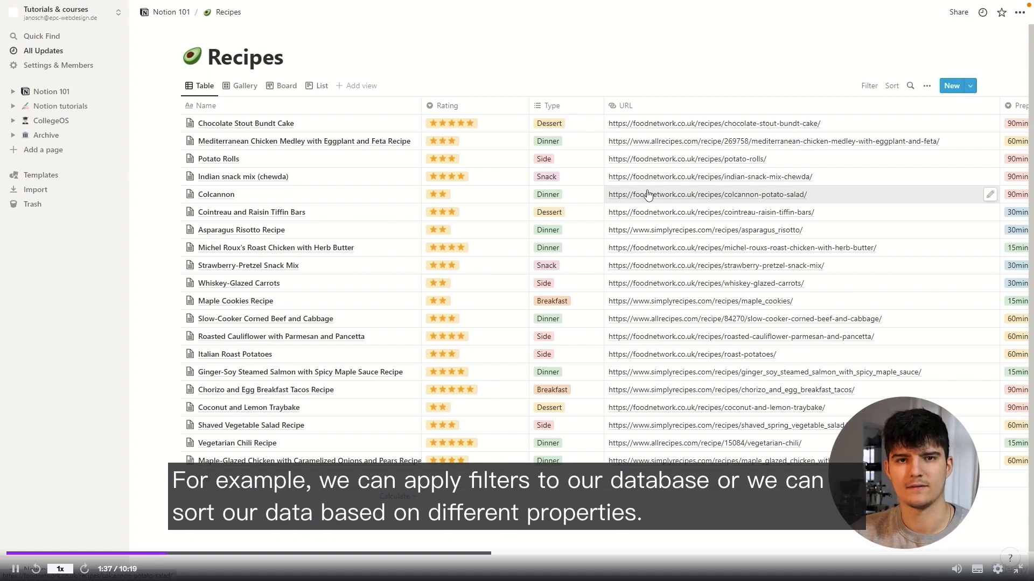
scroll(648, 195, "right", 3)
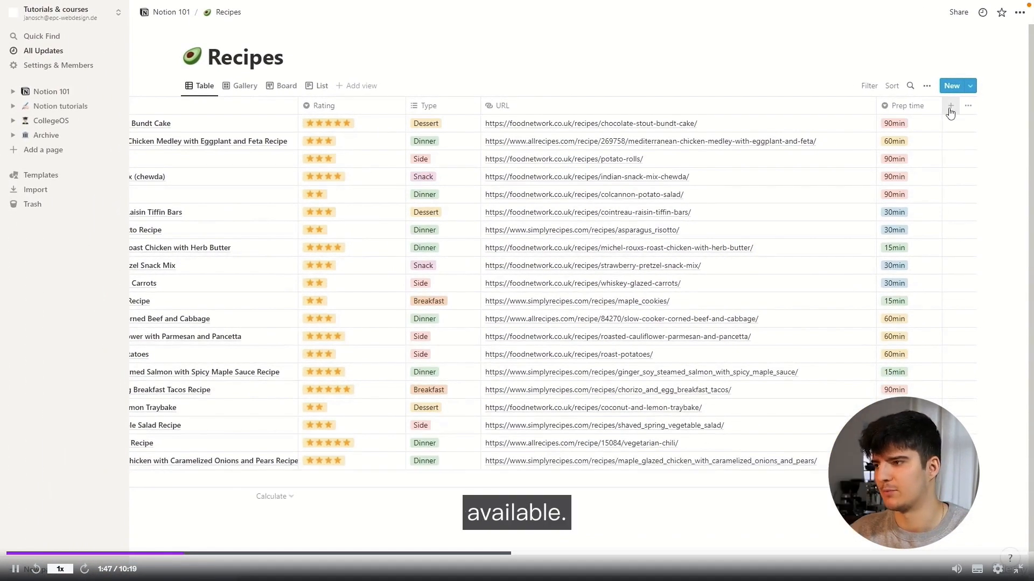
left_click(950, 106)
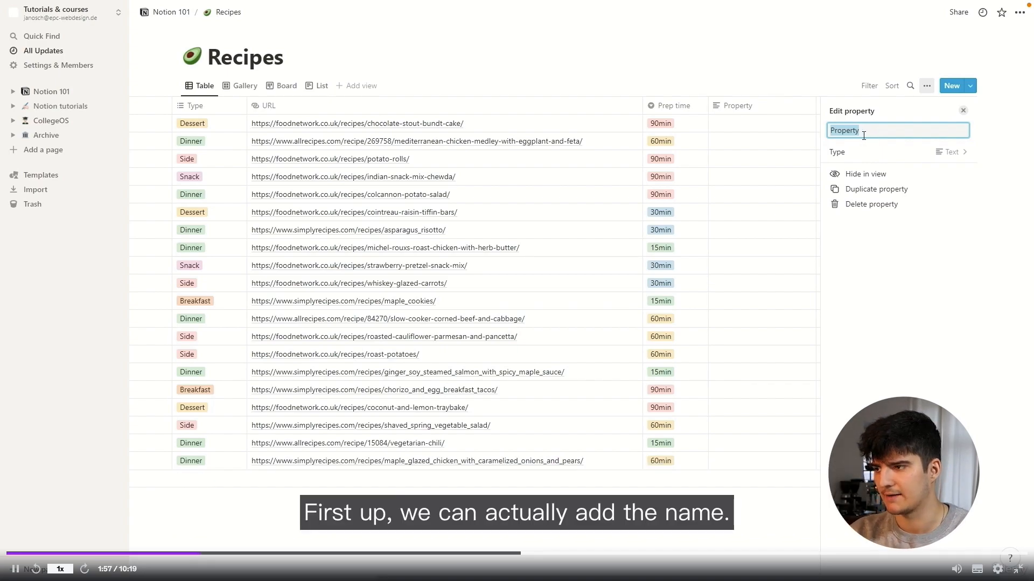
type("Test property")
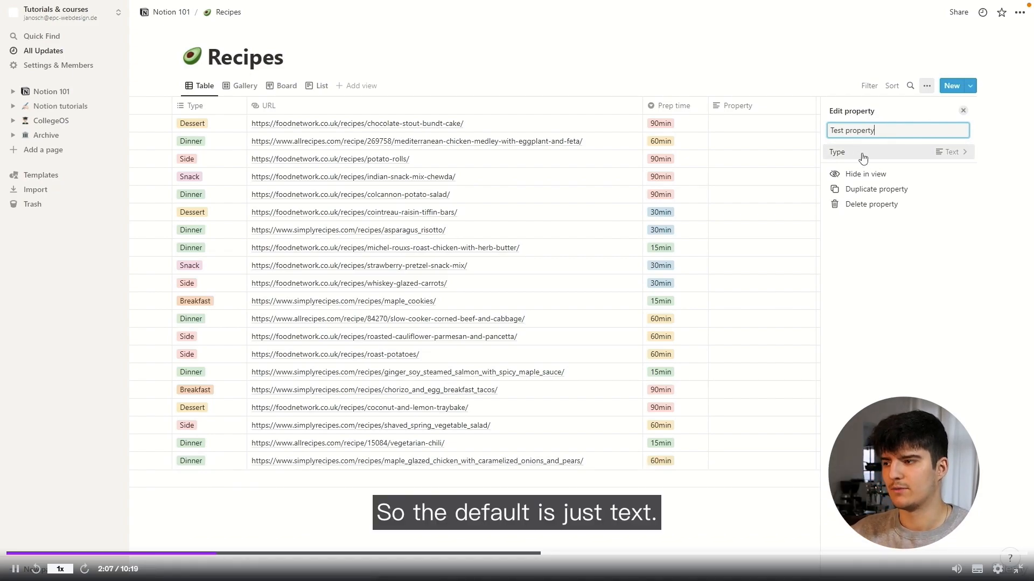
left_click(740, 128)
key("Escape")
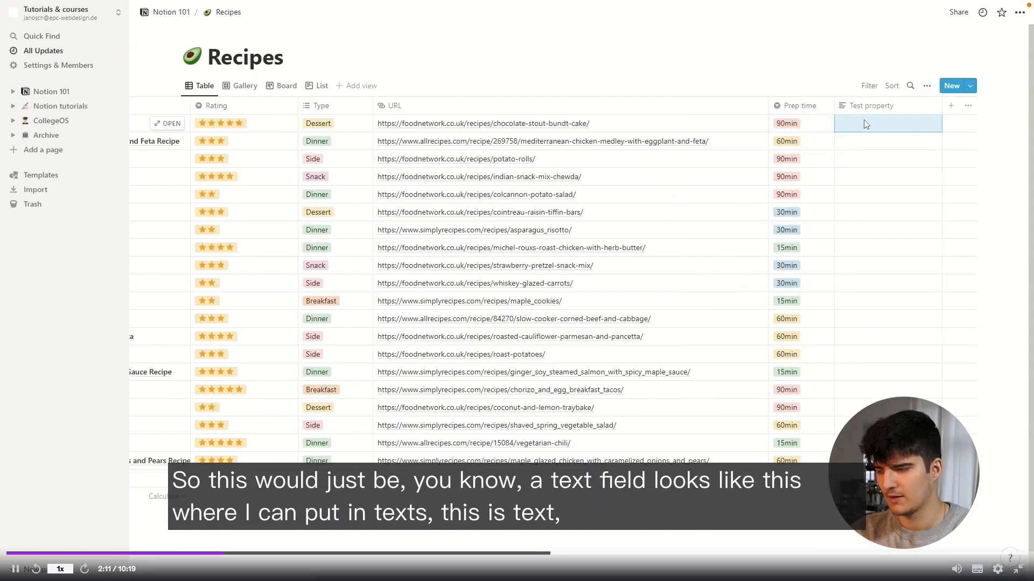
Enter "This is text" as the Test property of the Chocolate Stout Bundt Cake recipe.
left_click(886, 125)
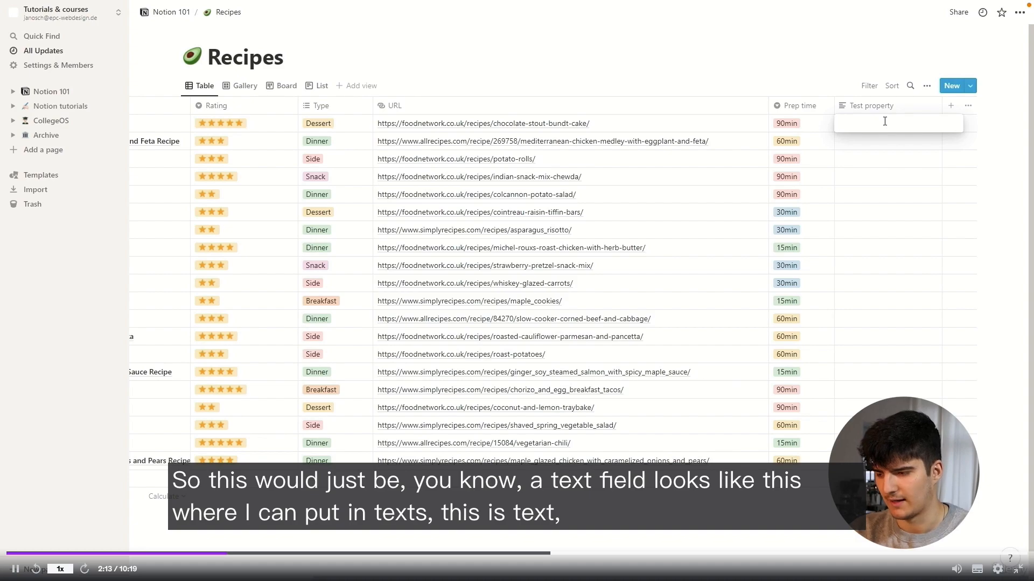
type("This is te")
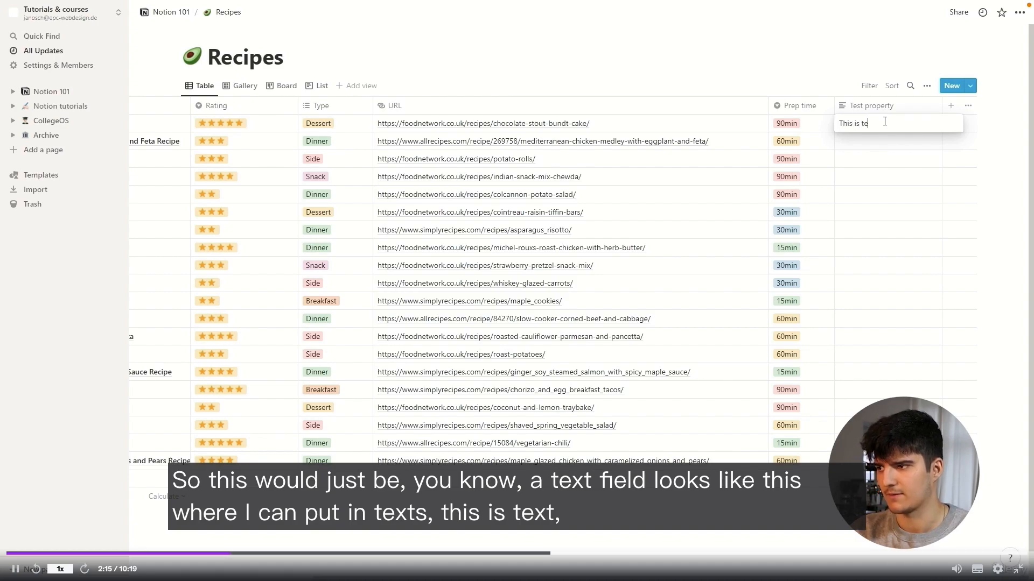
type("xt")
Change the Test property's type to Number and enter 69 for Chocolate Stout Bundt Cake.
left_click(879, 106)
left_click(882, 106)
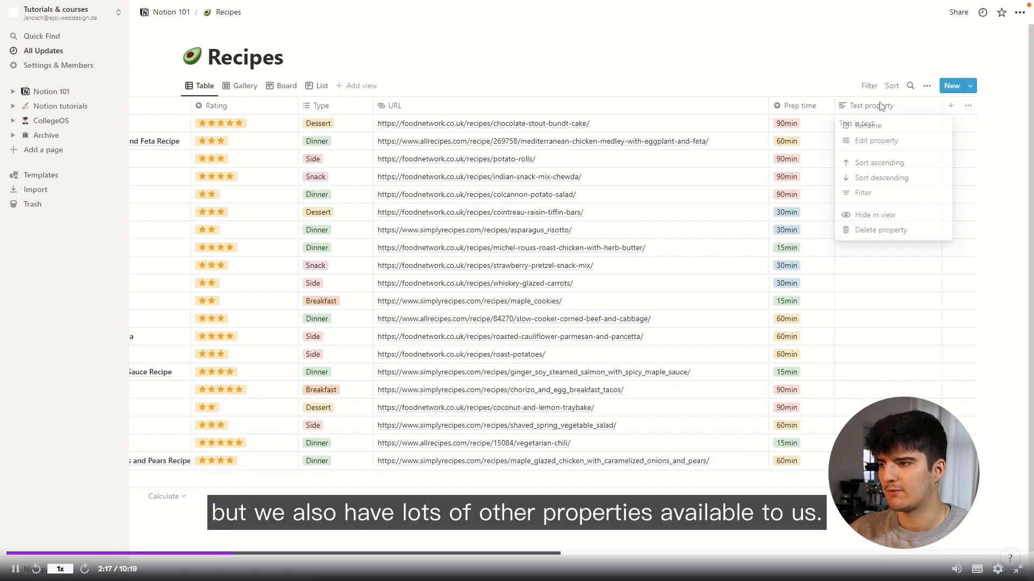
left_click(870, 141)
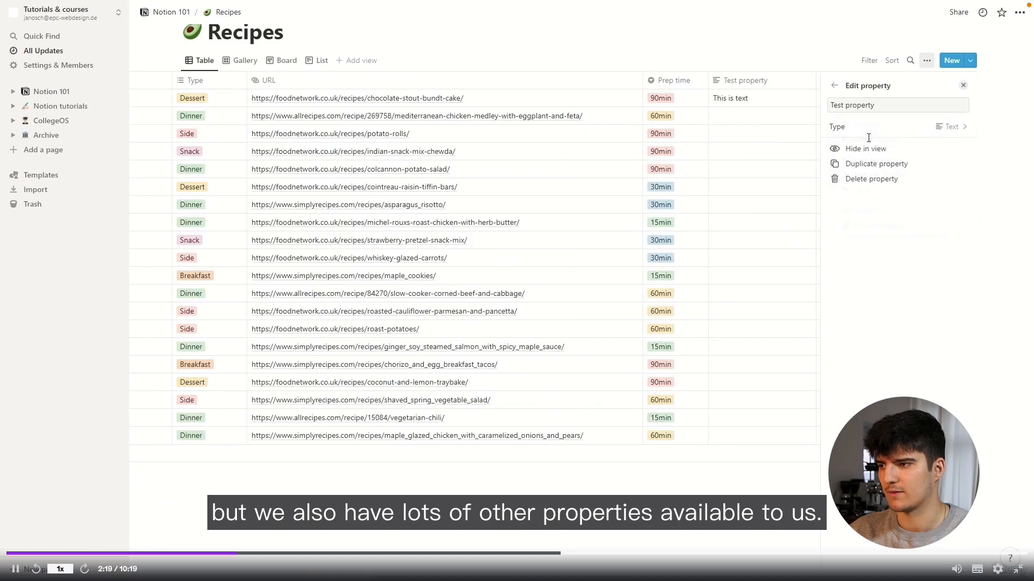
left_click(938, 131)
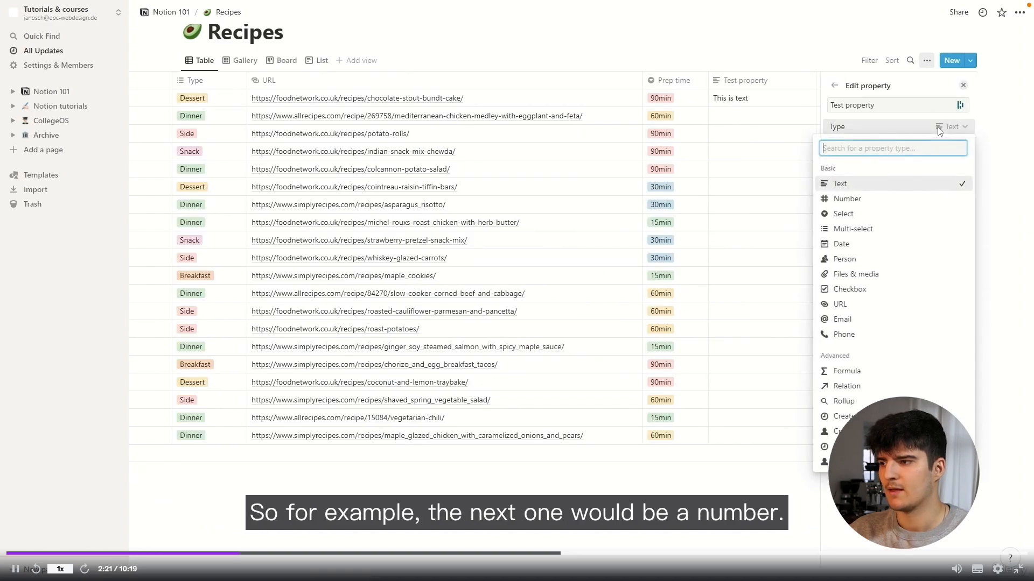
left_click(848, 200)
type("69")
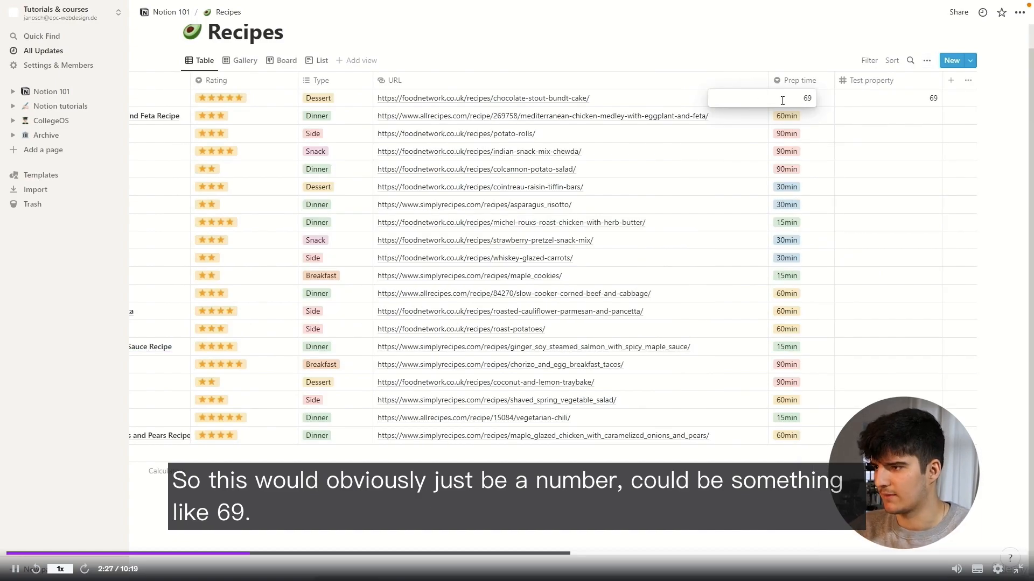
left_click(819, 45)
Try the Pound and Mexican peso formats on the Test property, then return it to a number format without currency.
mouse_move(856, 101)
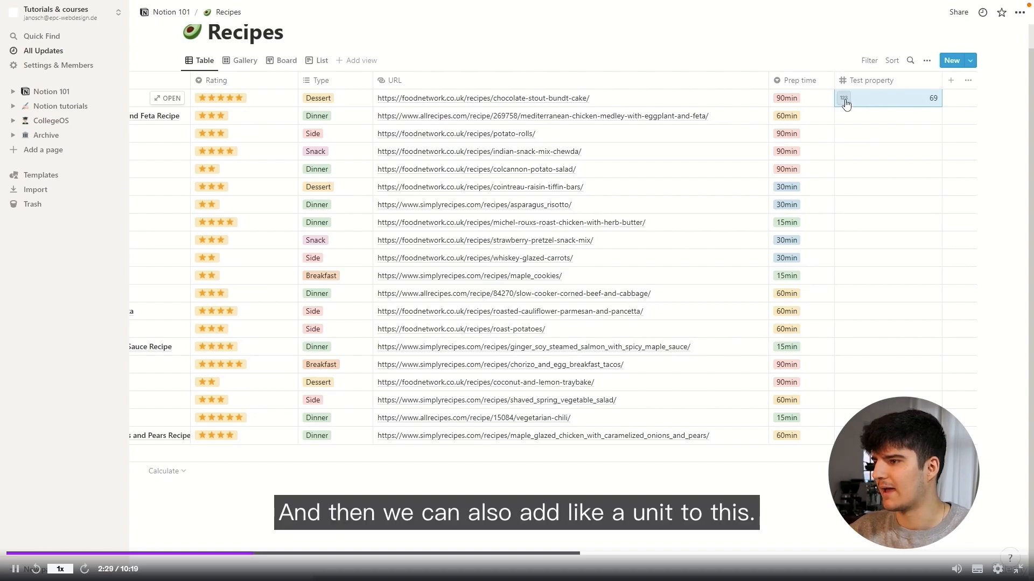
left_click(844, 99)
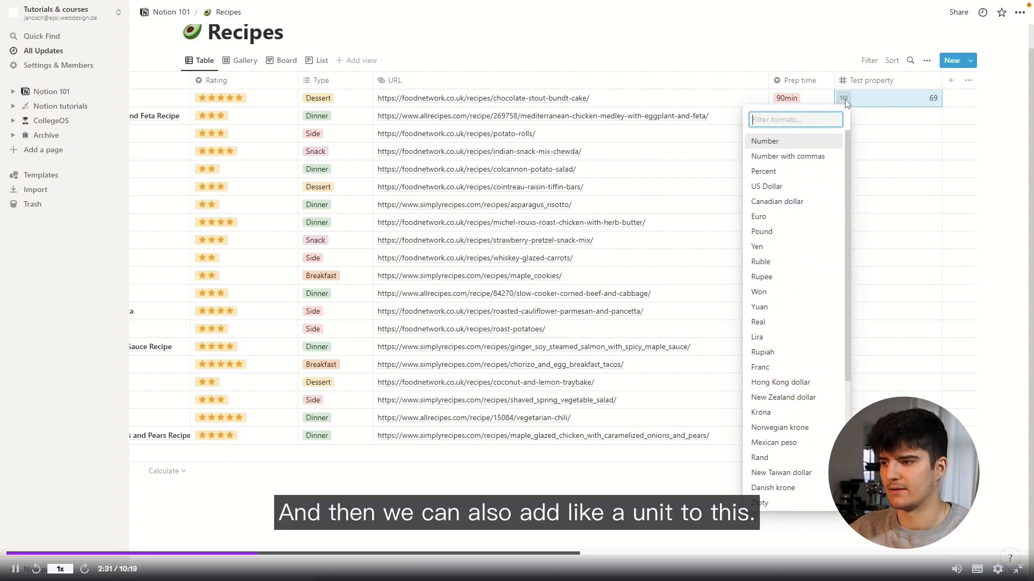
left_click(768, 232)
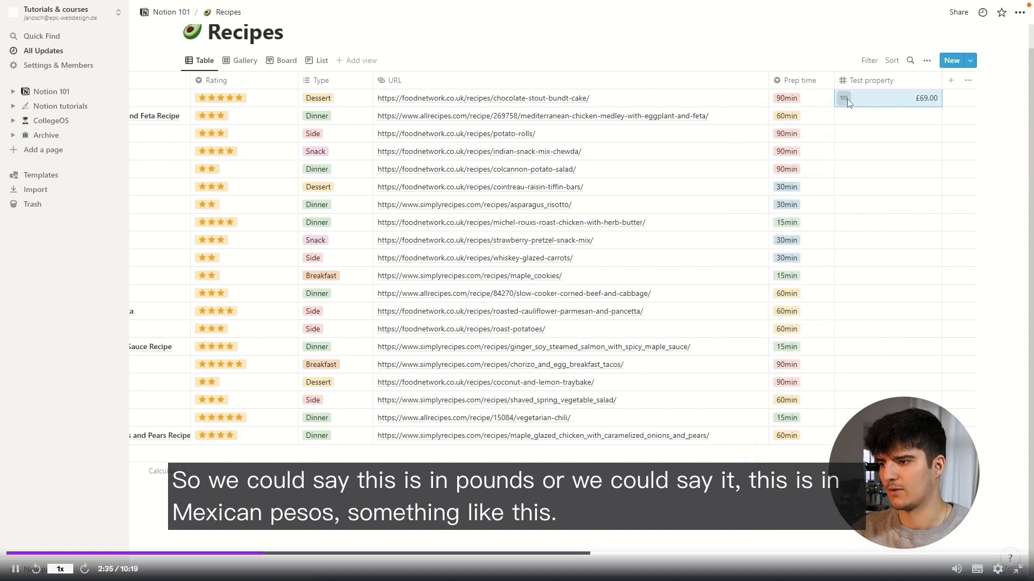
left_click(844, 98)
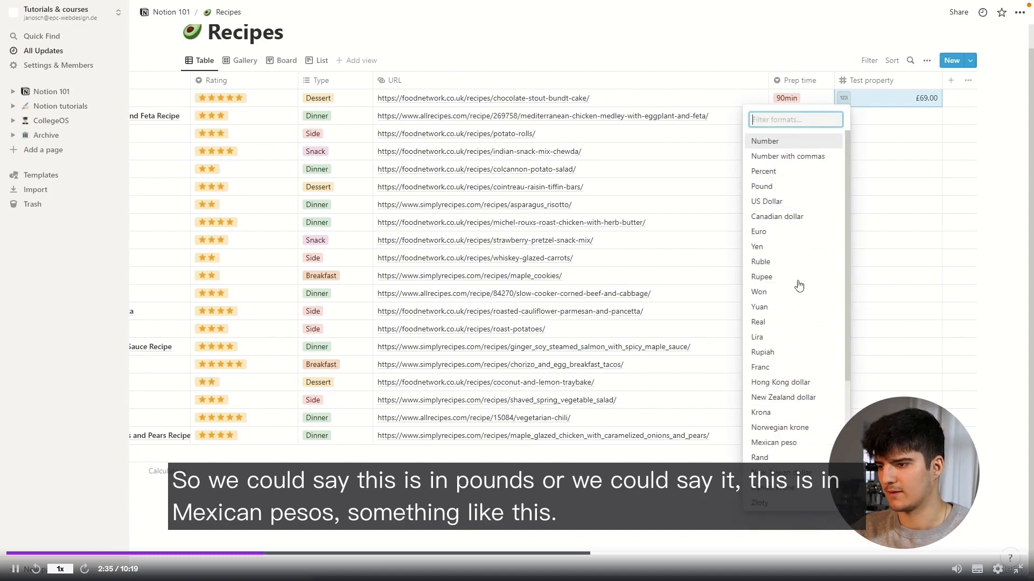
left_click(775, 444)
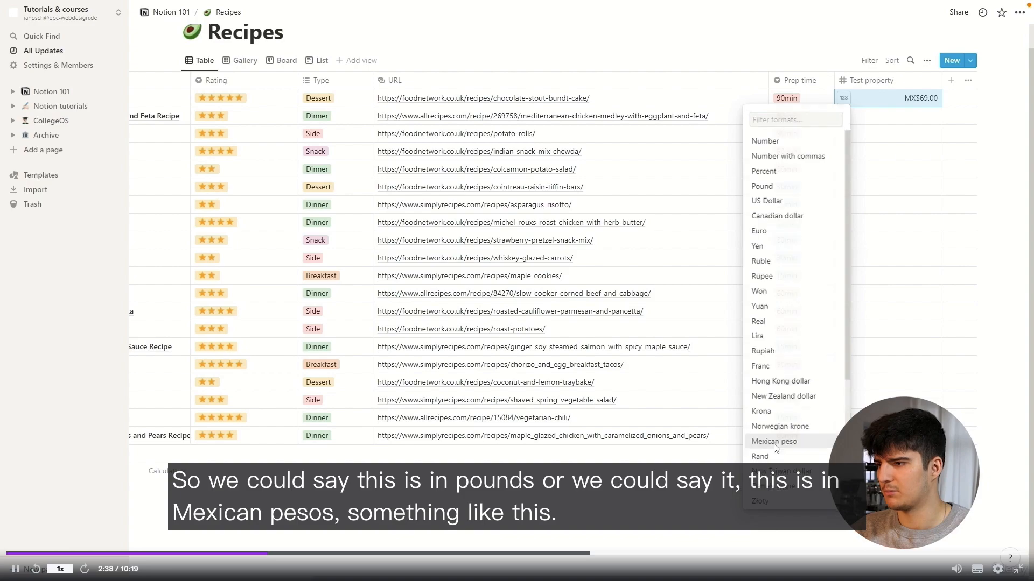
left_click(843, 98)
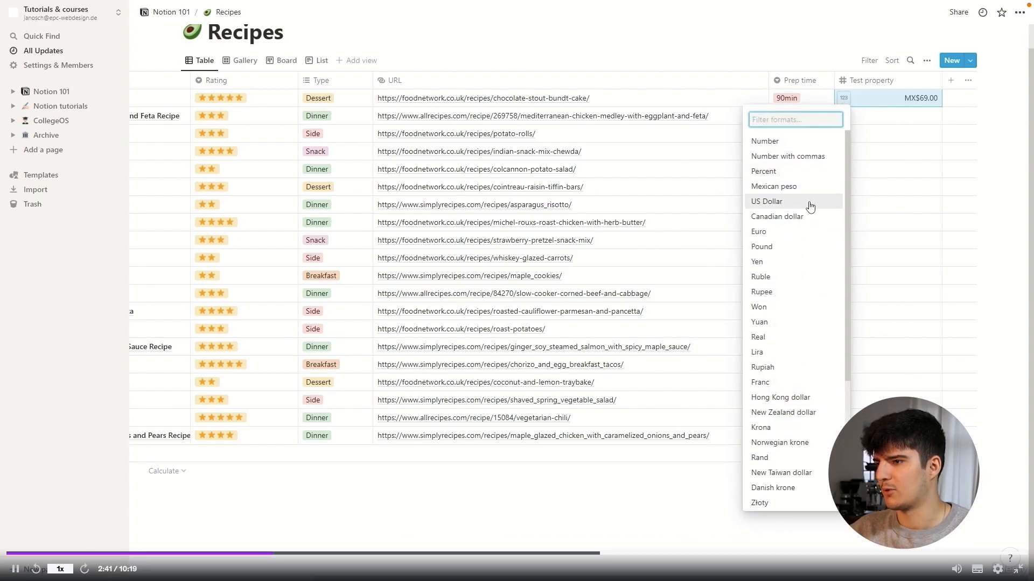
left_click(770, 159)
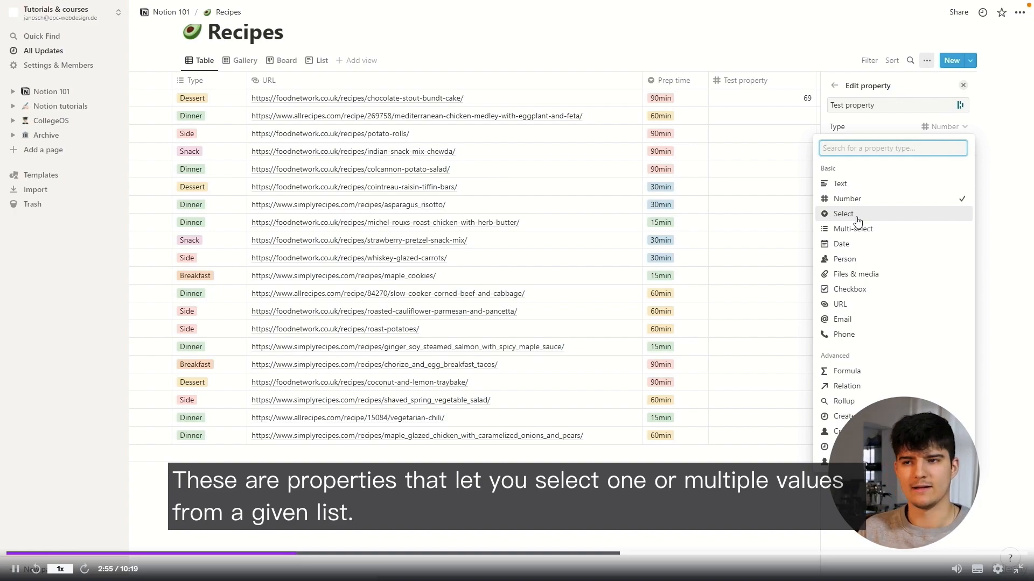
Close the Test property settings and examine the type and options of the Prep time property.
left_click(652, 63)
left_click(963, 86)
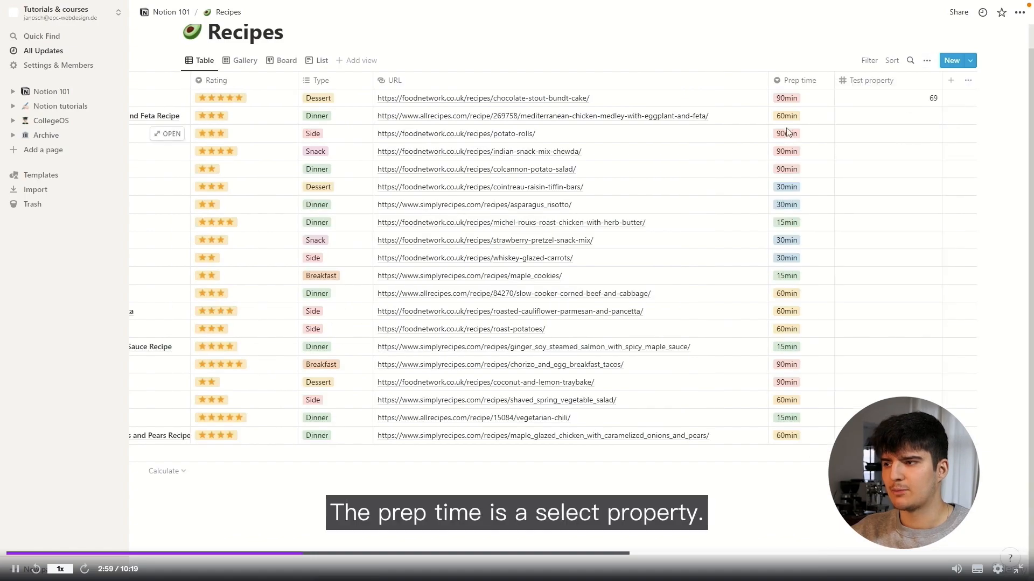
left_click(813, 105)
left_click(814, 84)
left_click(815, 85)
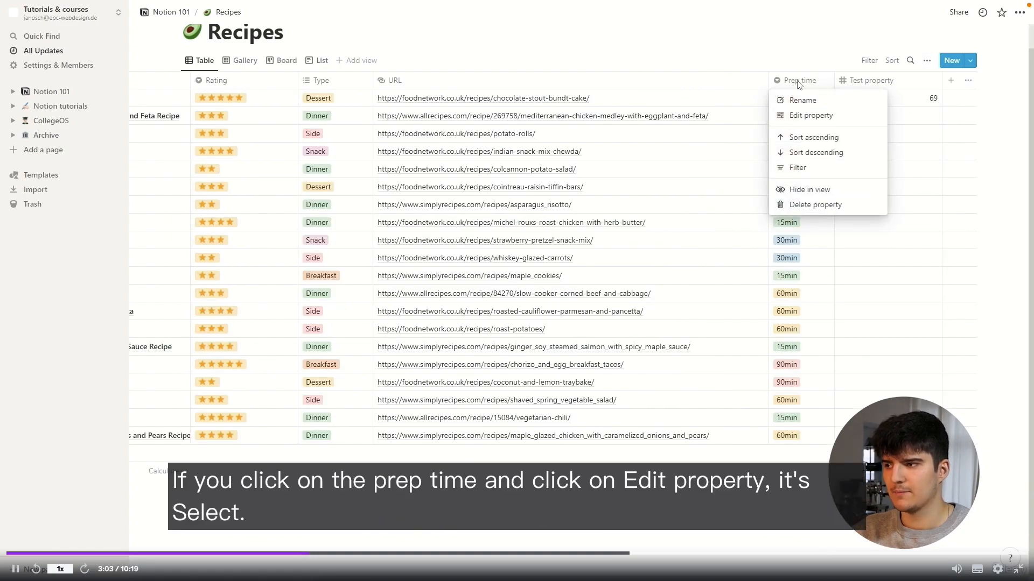
left_click(805, 116)
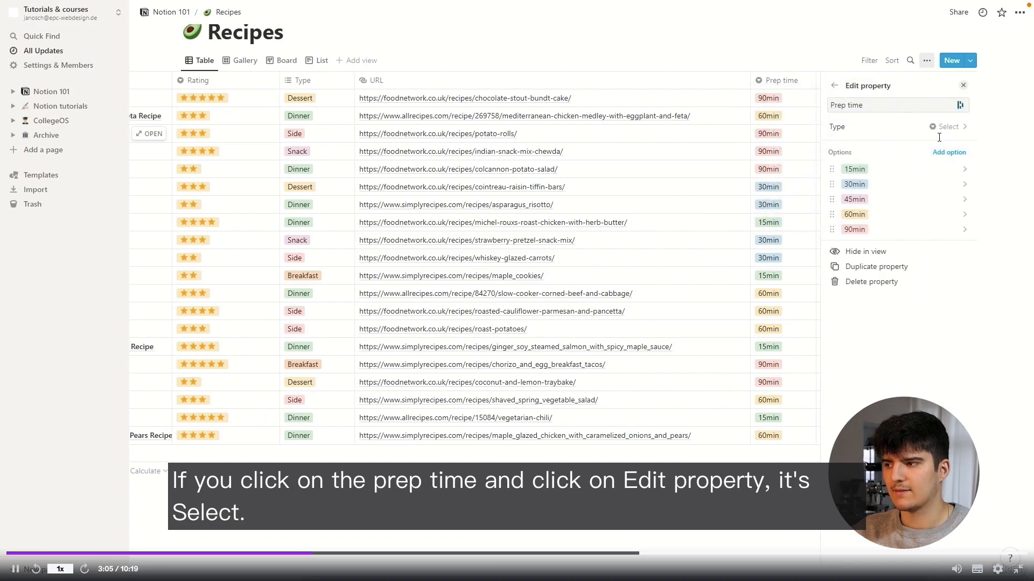
left_click(963, 87)
Switch the Prep time of Chocolate Stout Bundt Cake to 60min, then 15min, and finally 30min.
left_click(806, 102)
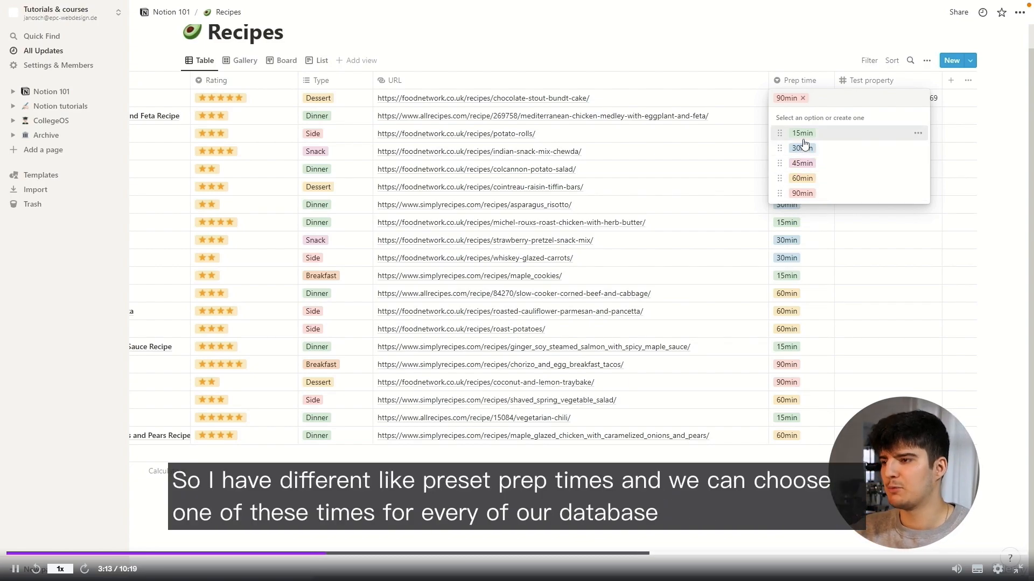
left_click(802, 178)
left_click(784, 99)
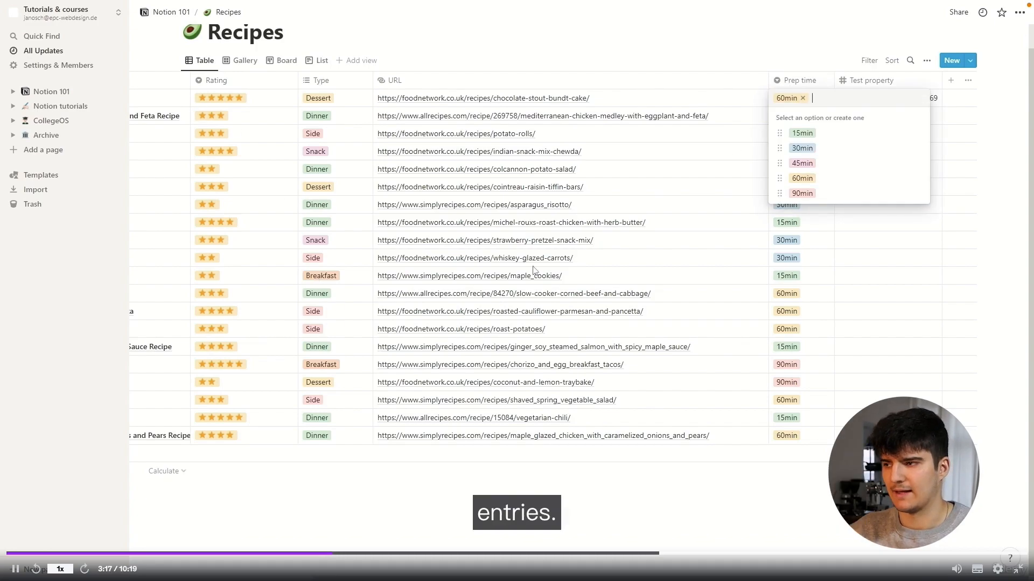
left_click(801, 133)
left_click(795, 101)
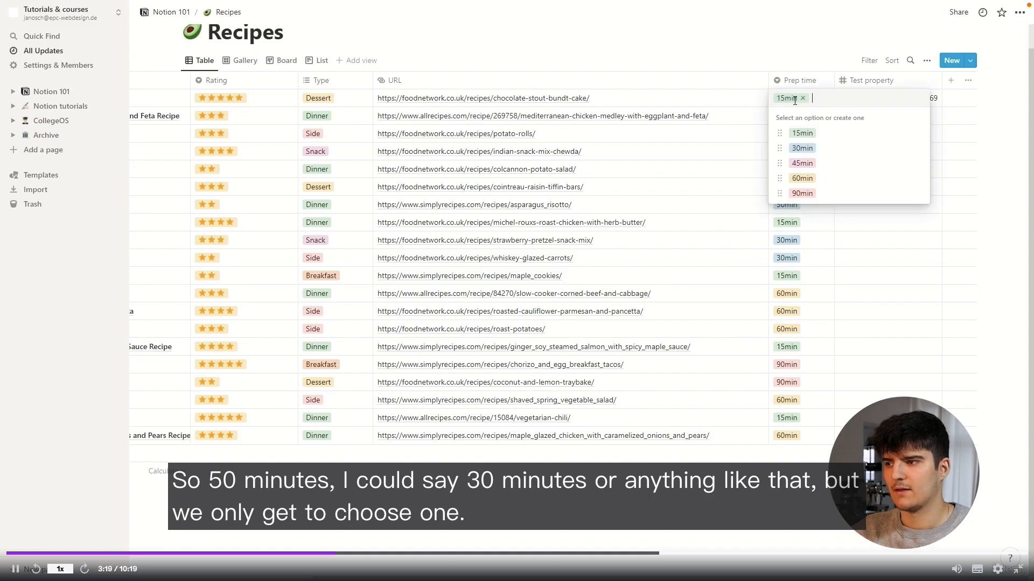
left_click(800, 147)
scroll(798, 144, "up", 1)
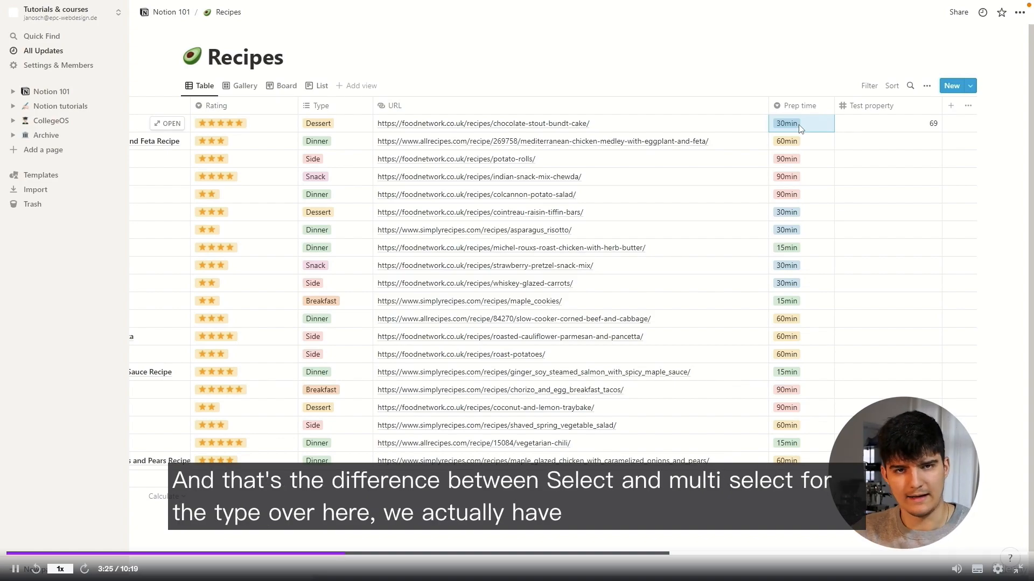
Add Snack as a second Type tag to Chocolate Stout Bundt Cake, keeping Dessert.
scroll(386, 130, "left", 2)
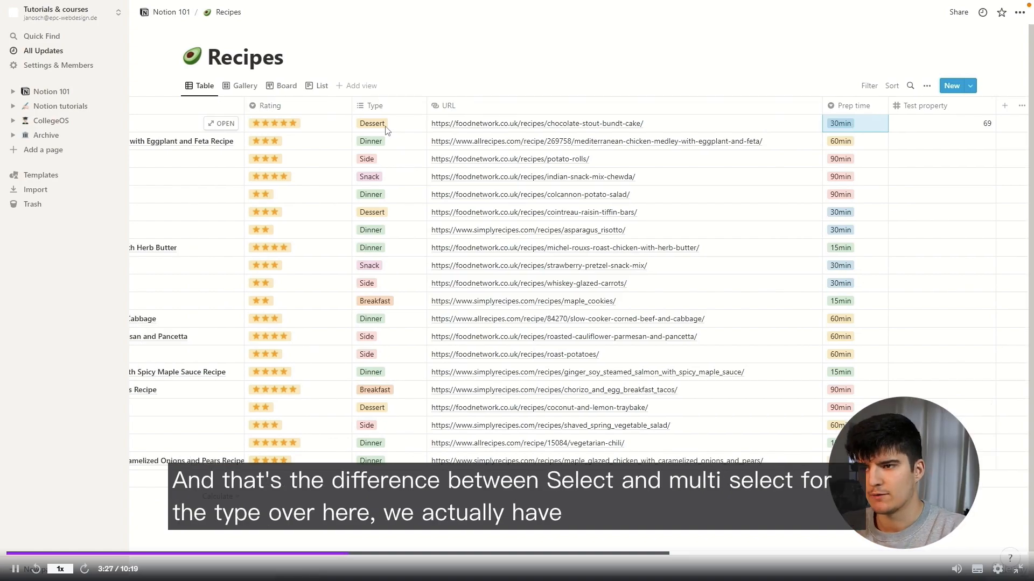
left_click(386, 129)
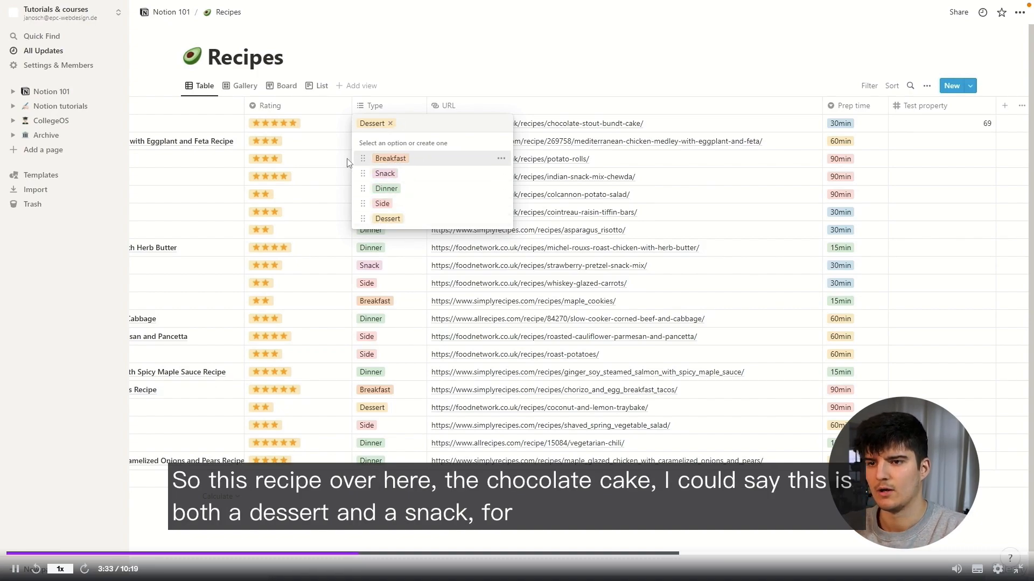
key("Escape")
scroll(350, 151, "left", 4)
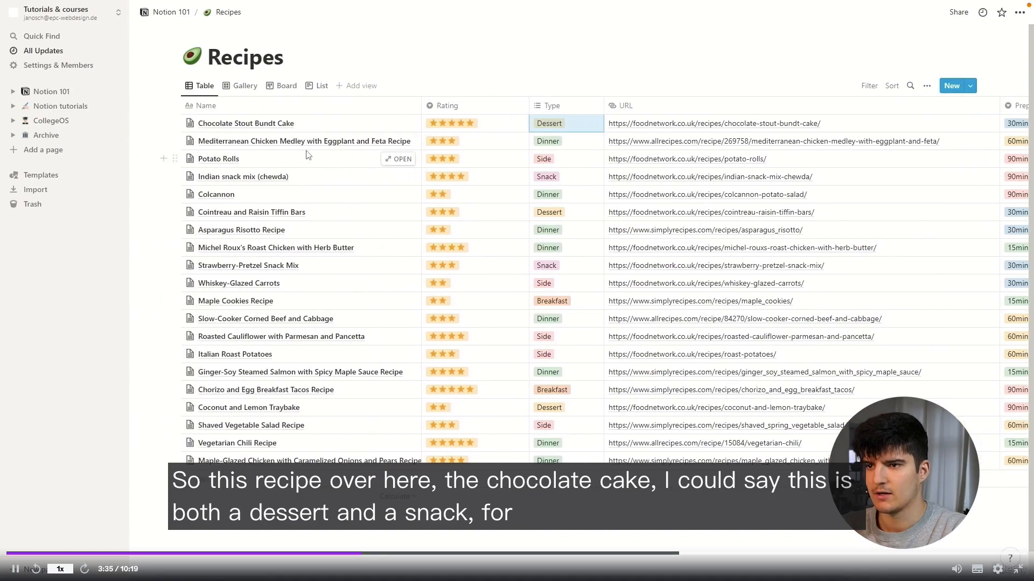
left_click(574, 123)
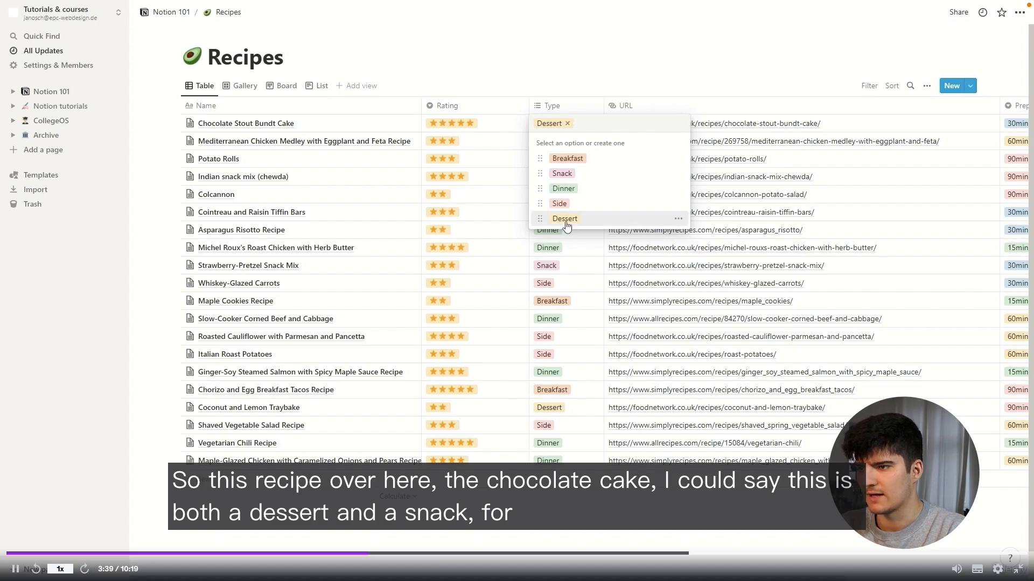
left_click(561, 174)
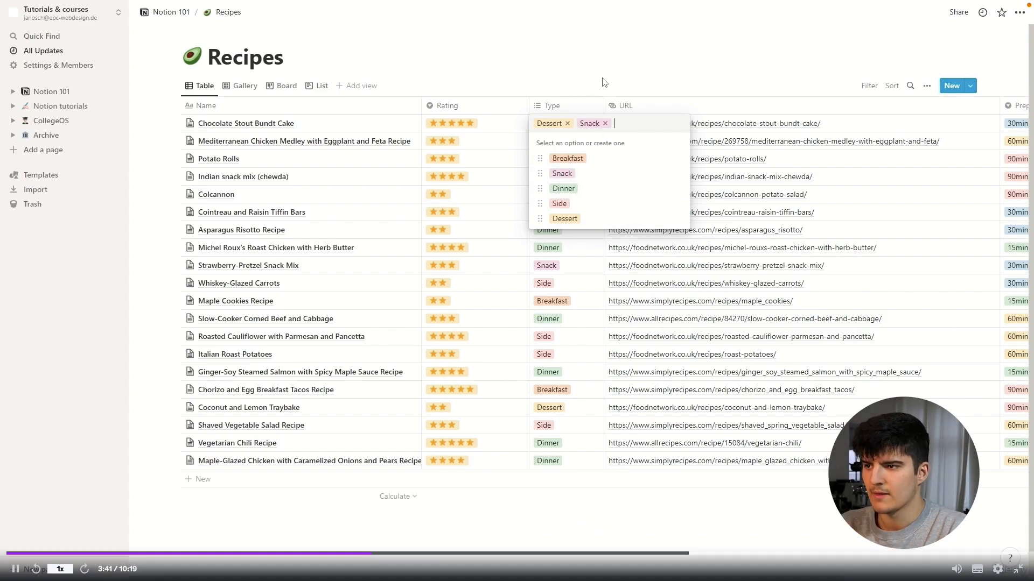
key("Escape")
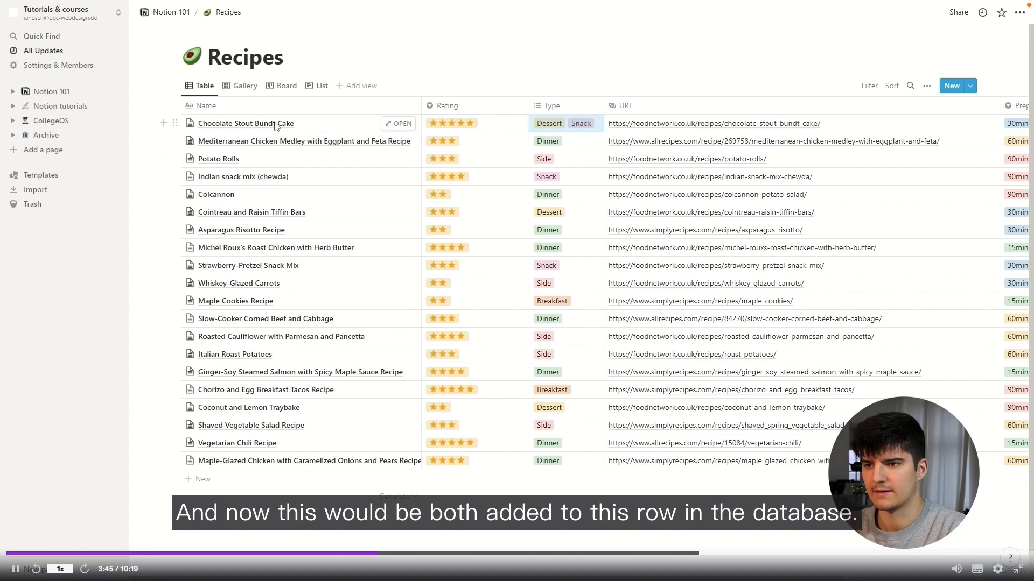
Create a new Type tag "Lunch" and add it to the Mediterranean Chicken Medley recipe alongside Dinner.
left_click(533, 142)
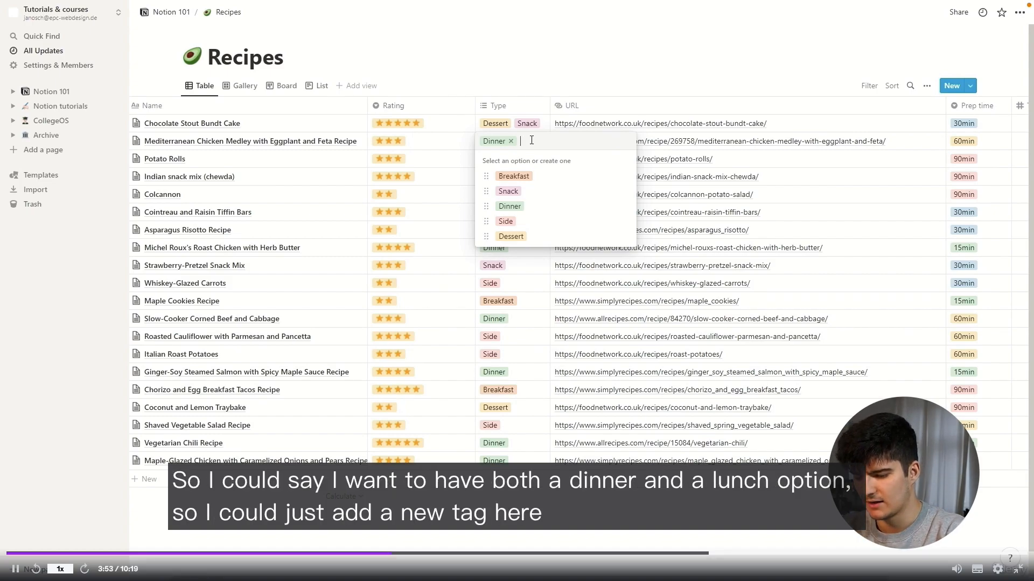
type("Luncg")
key("BackSpace")
type("h")
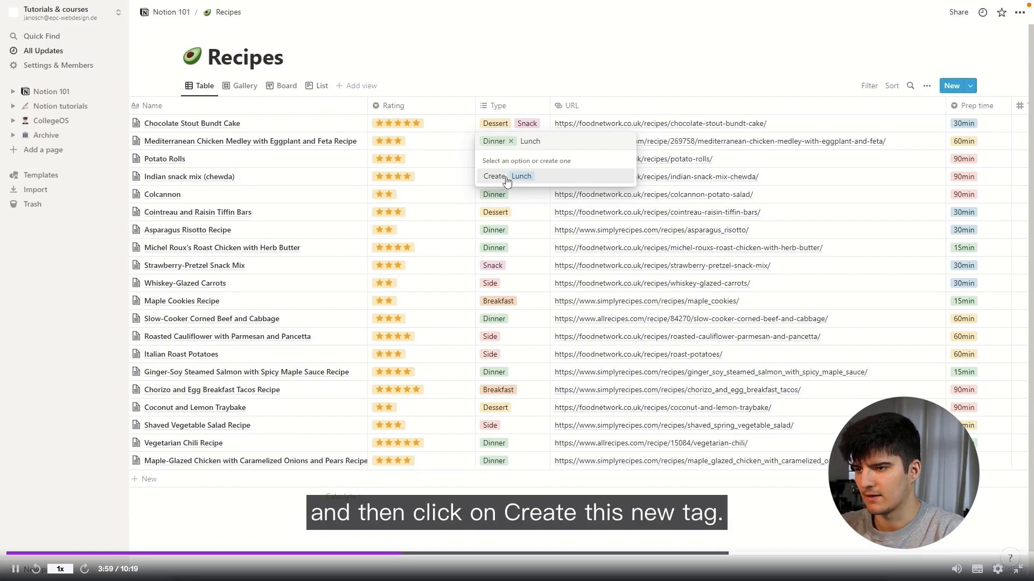
left_click(529, 178)
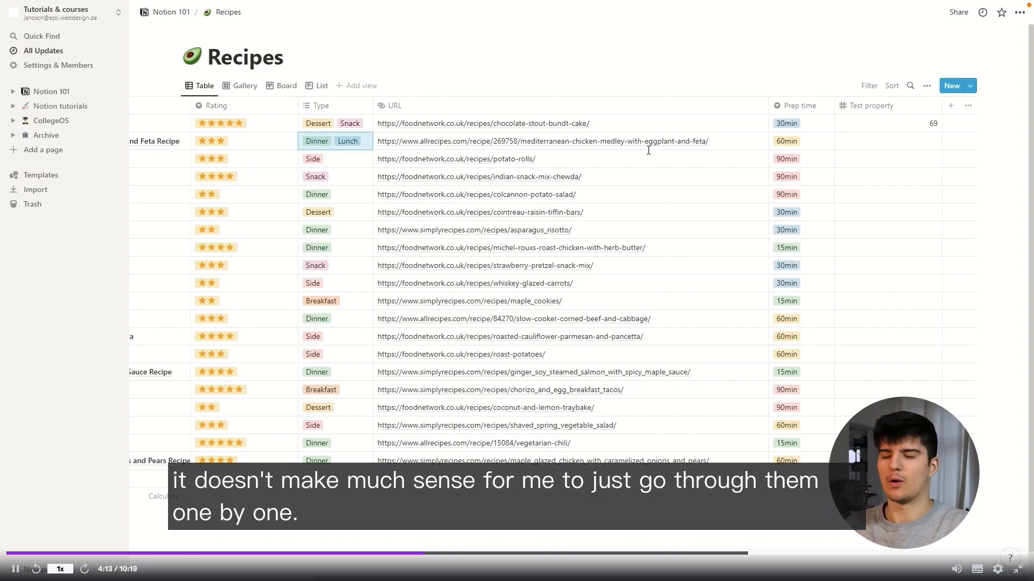
Open the Test property's settings and examine the property types available for it.
left_click(867, 105)
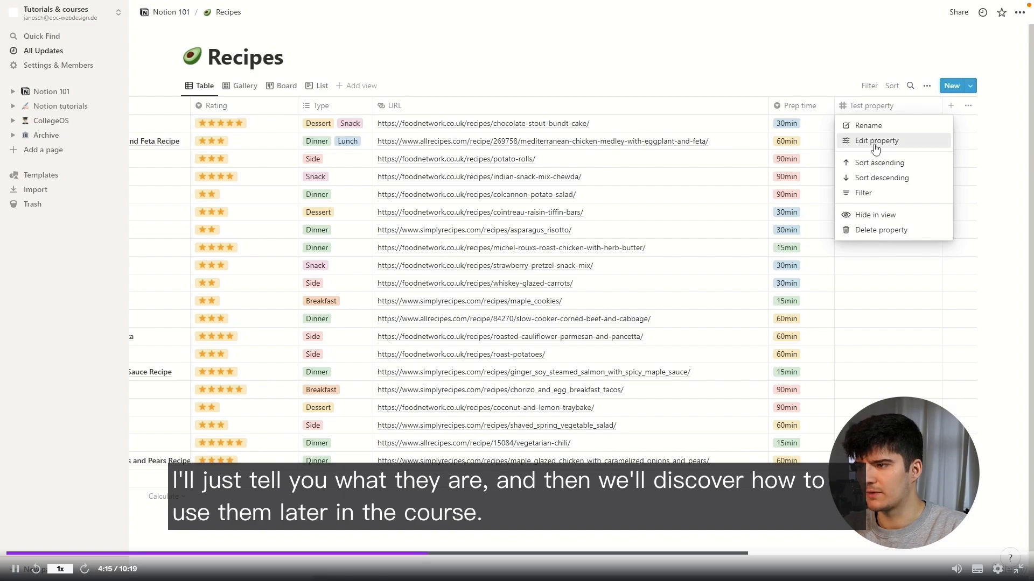
left_click(876, 146)
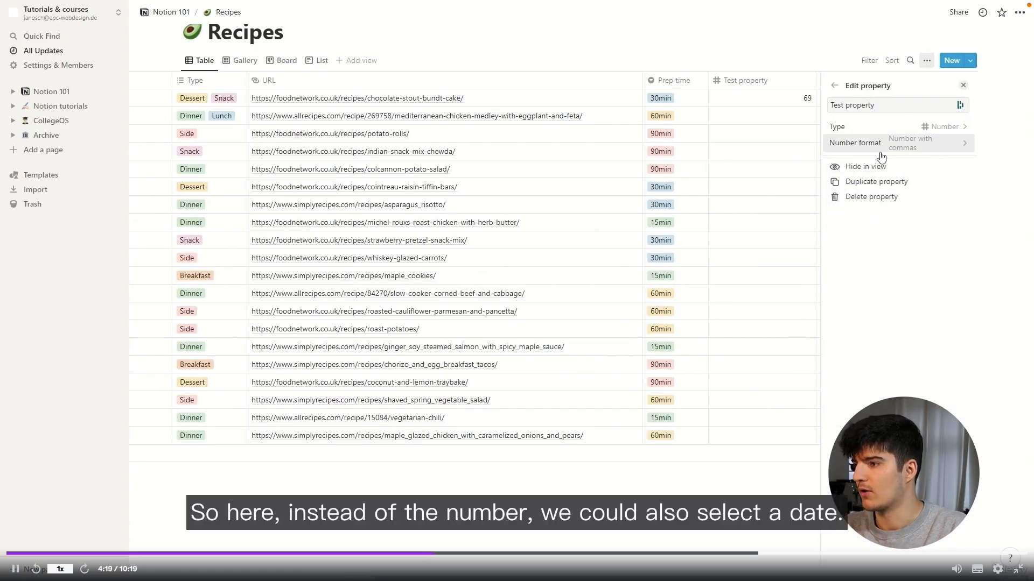
left_click(918, 135)
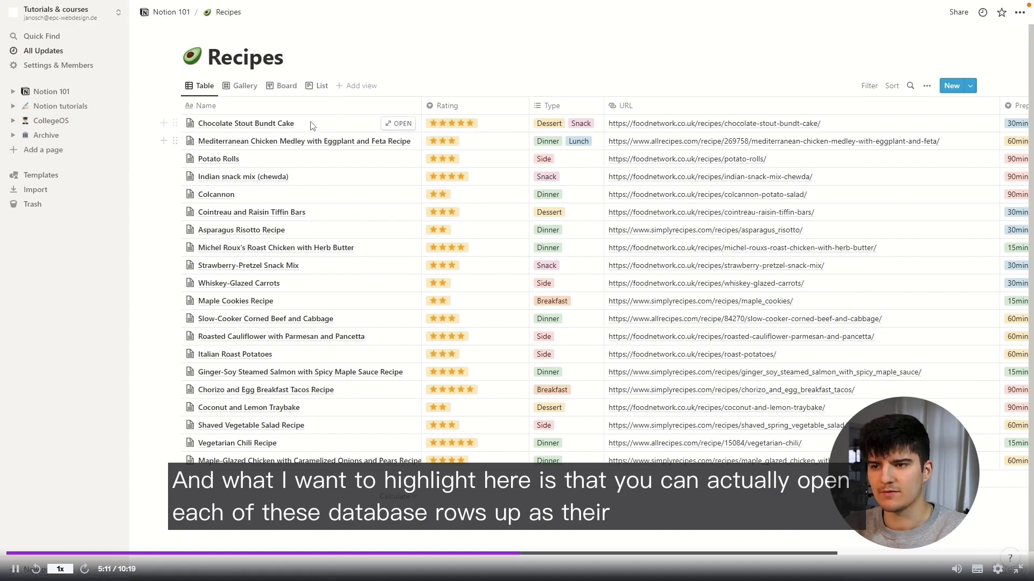
Review the properties and method of the Chocolate Stout Bundt Cake recipe and open it as a full page.
left_click(400, 128)
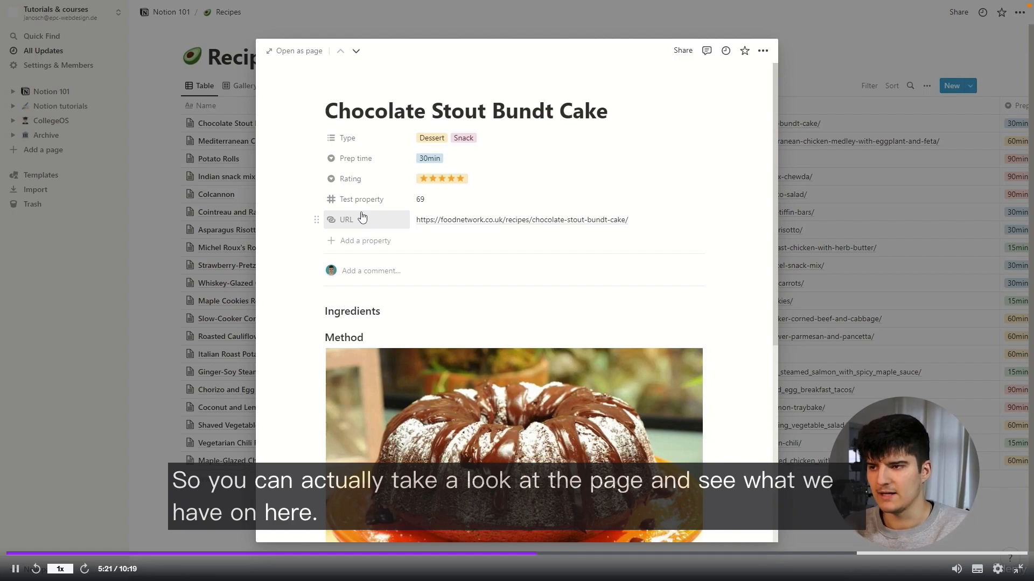
scroll(362, 217, "down", 3)
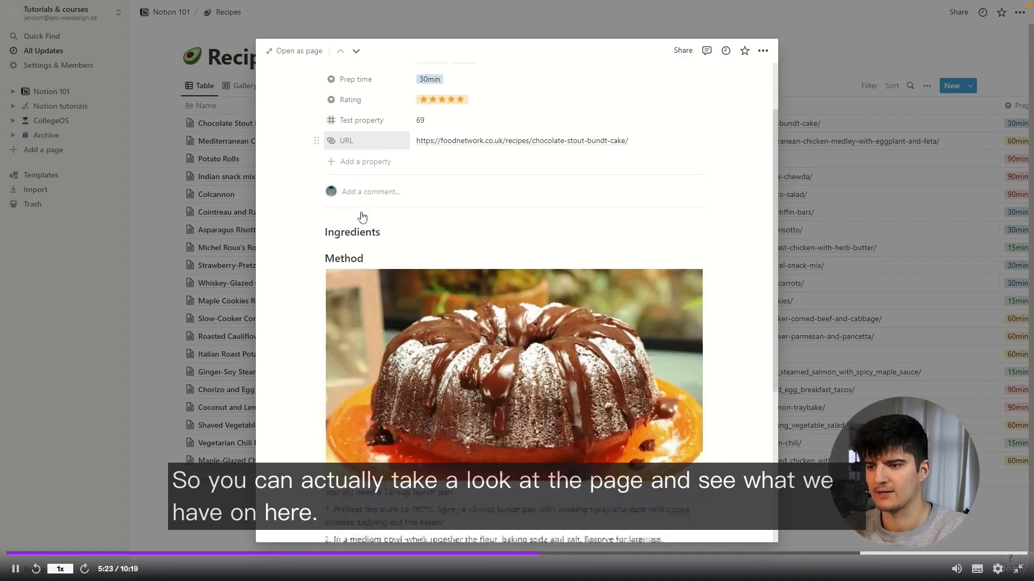
scroll(362, 168, "down", 2)
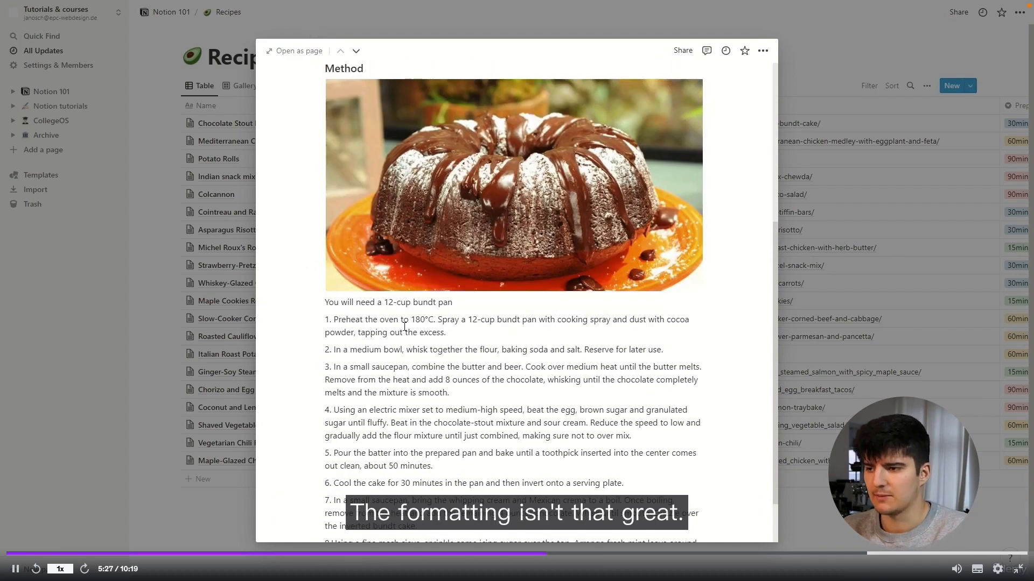
scroll(477, 284, "up", 1)
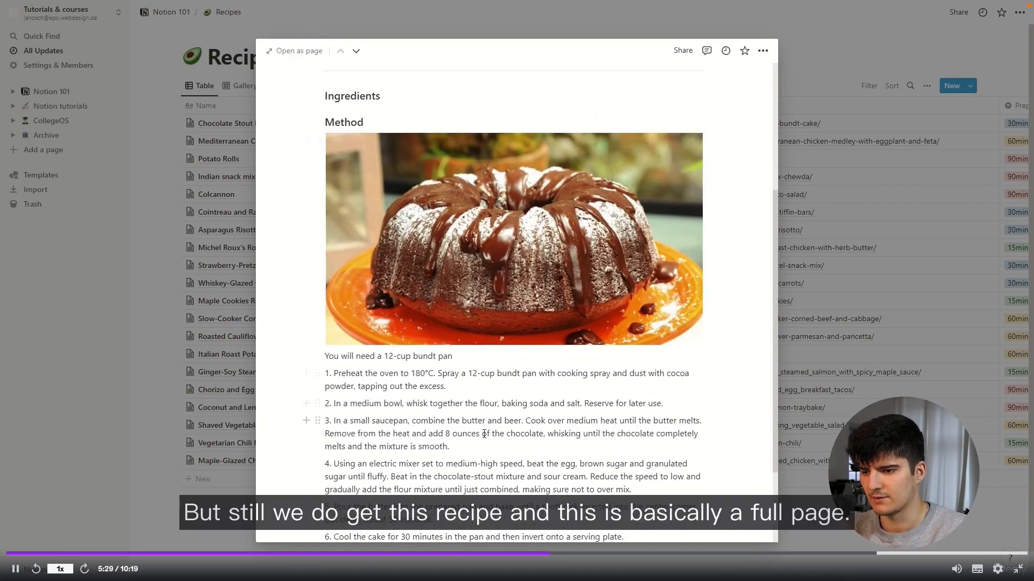
scroll(477, 284, "down", 2)
scroll(467, 311, "up", 6)
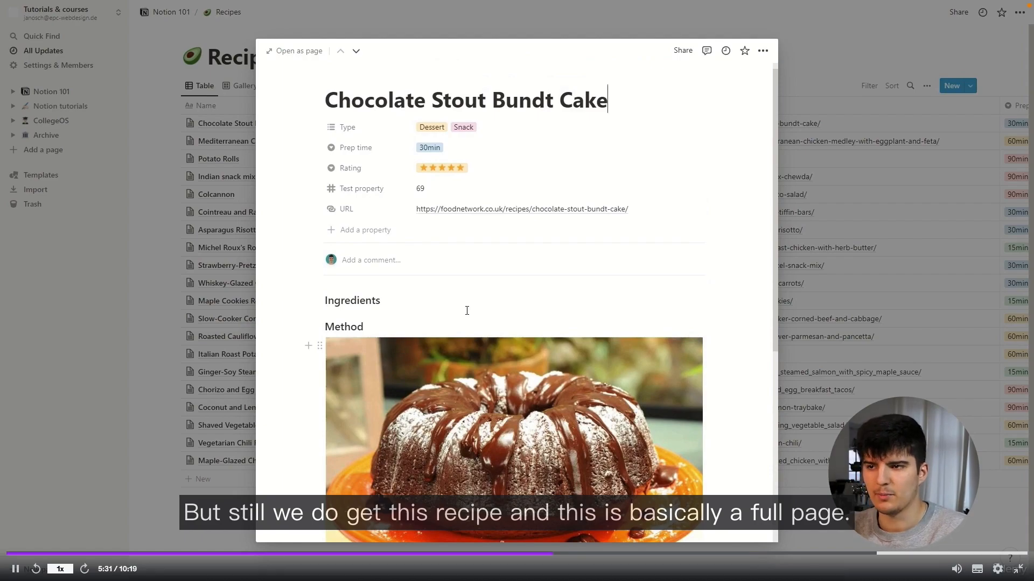
left_click(293, 55)
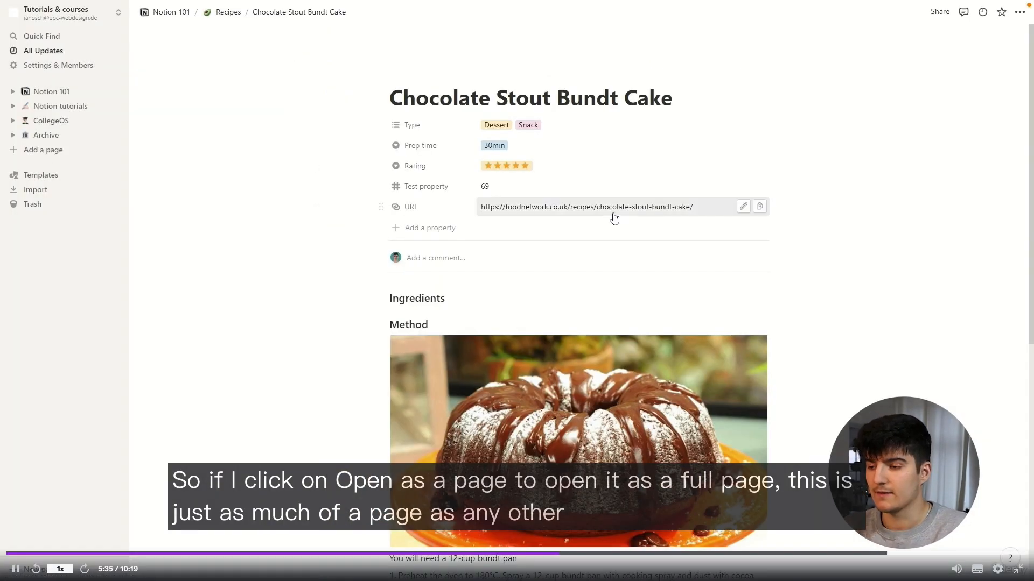
Add a Heading 3 reading "Heading" at the end of the recipe page, with a bulleted item "fjldskjfd" beneath it.
scroll(614, 217, "down", 1)
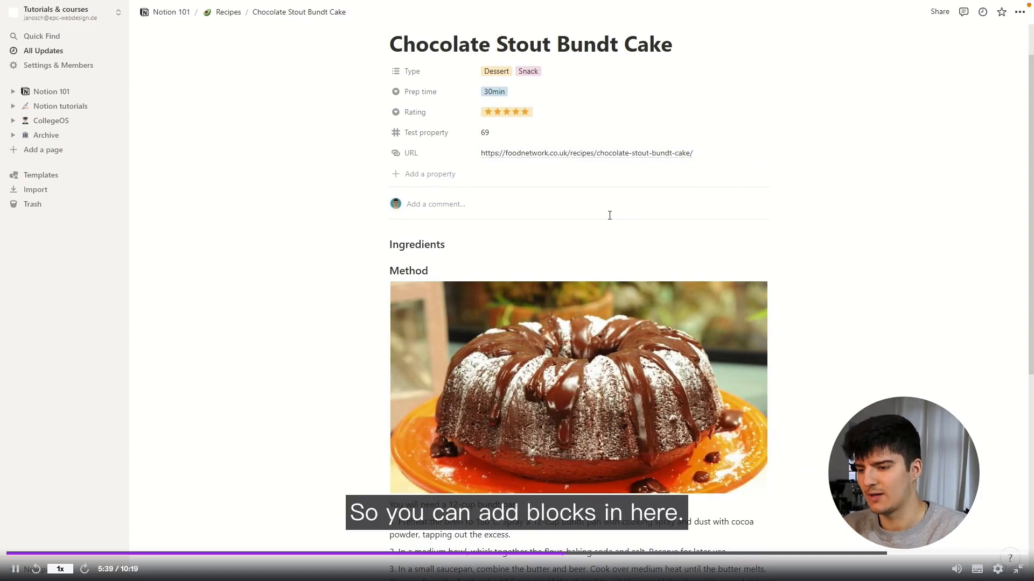
scroll(609, 214, "down", 6)
left_click(459, 455)
type("/h3")
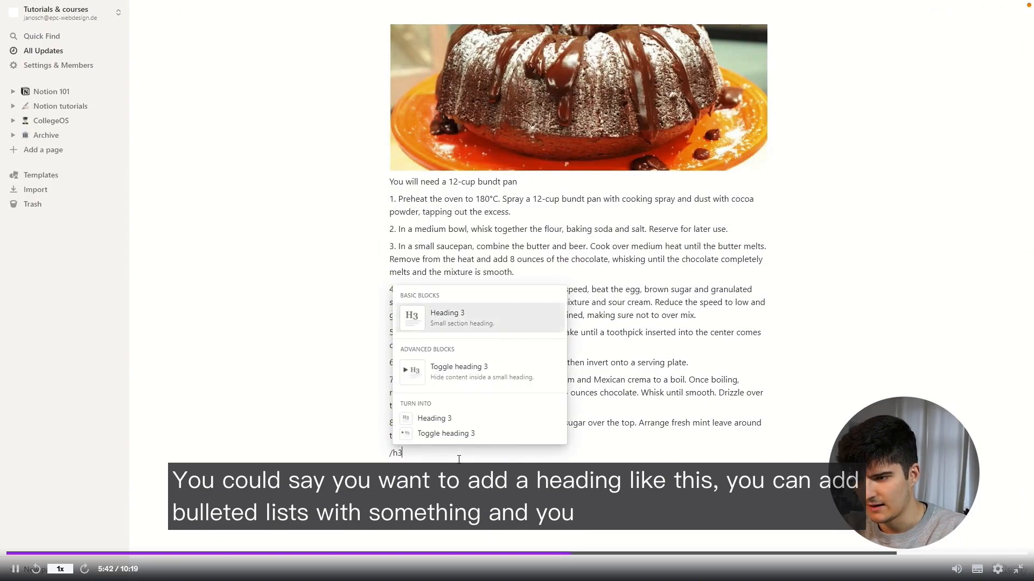
key("Return")
type("Heading")
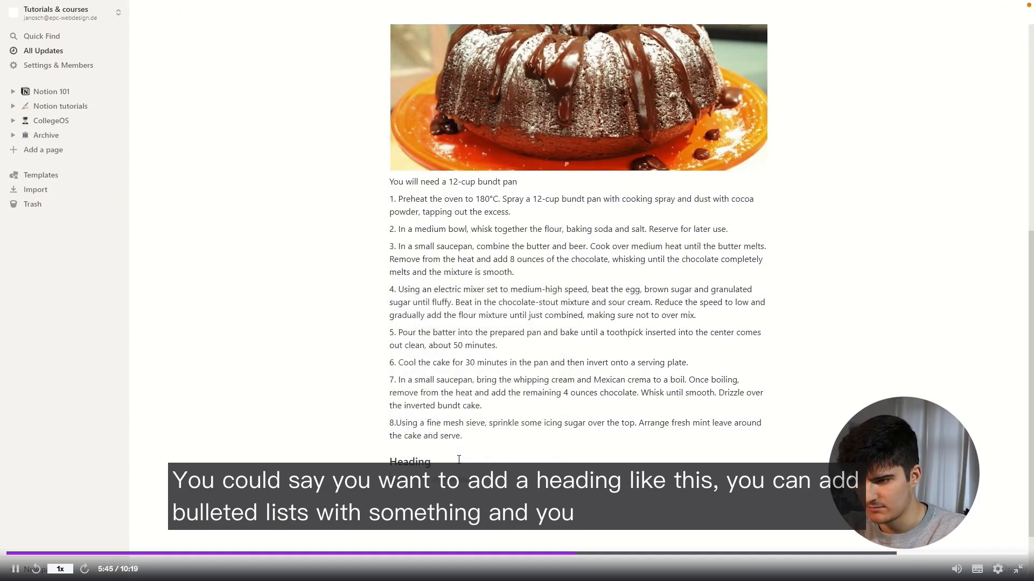
type("asdfasd")
key("Return")
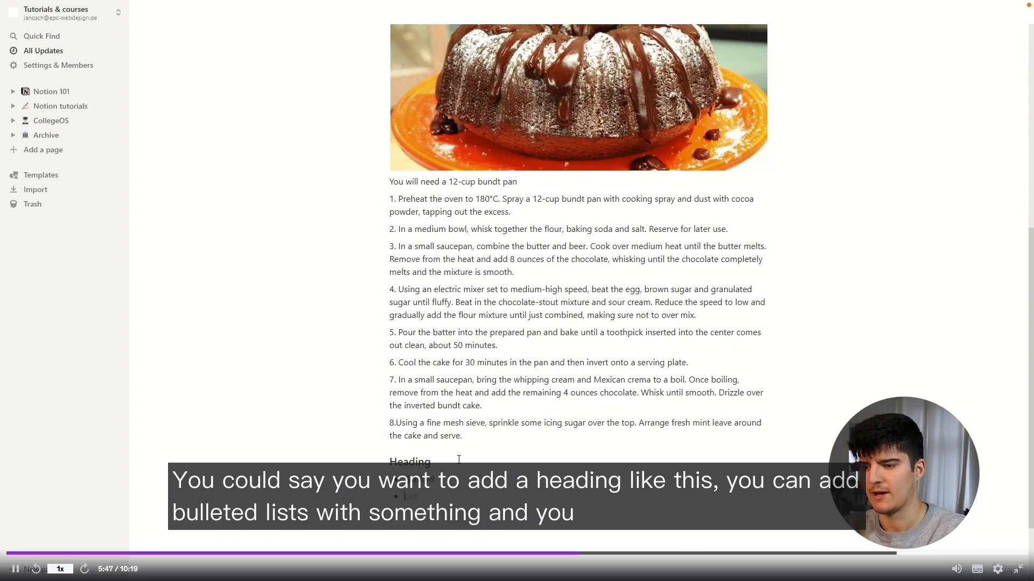
Remove the empty bullet and insert an inline database below the bulleted list.
key("BackSpace")
type("/")
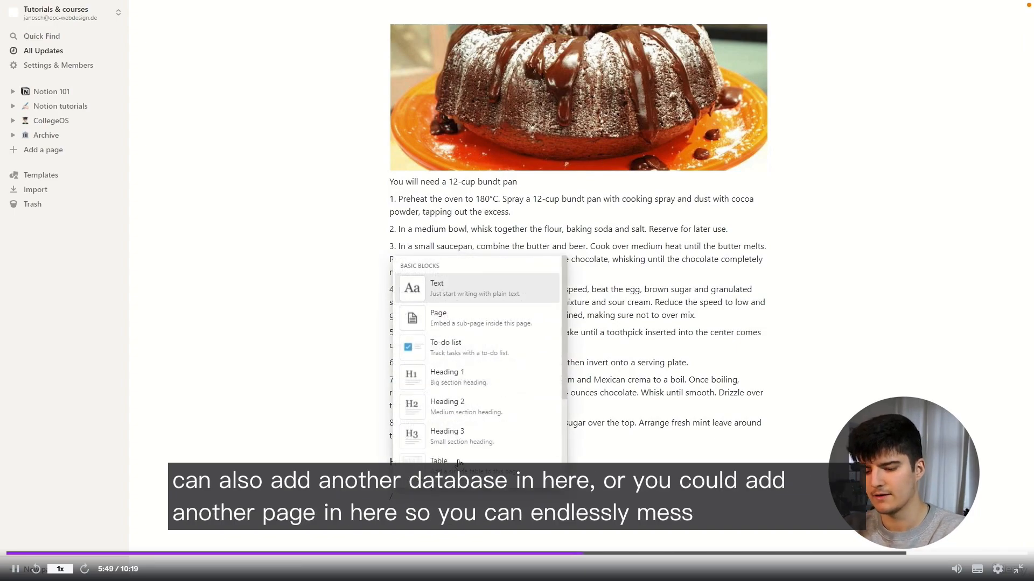
type("data")
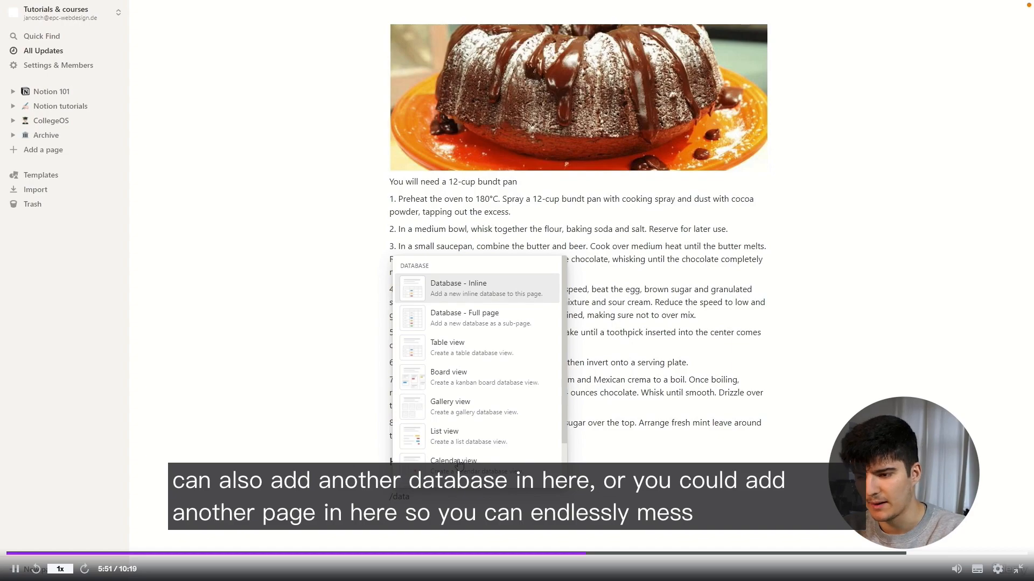
type("bas")
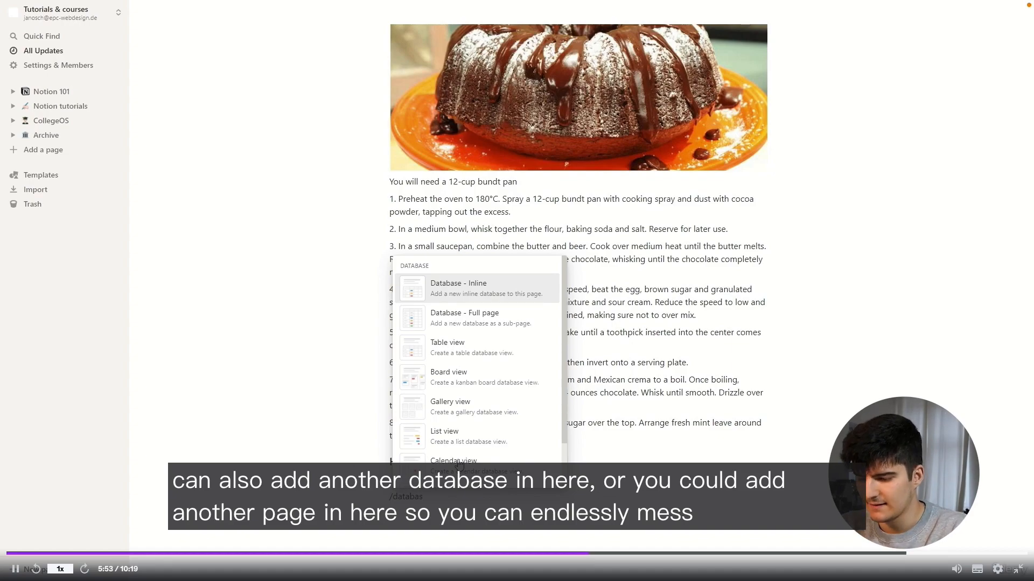
key("Return")
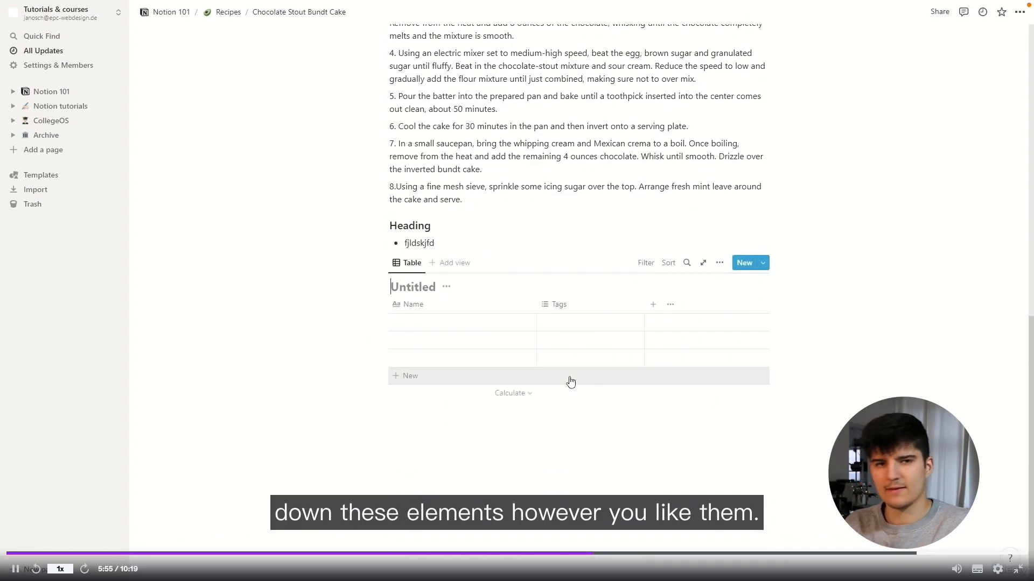
left_click(612, 242)
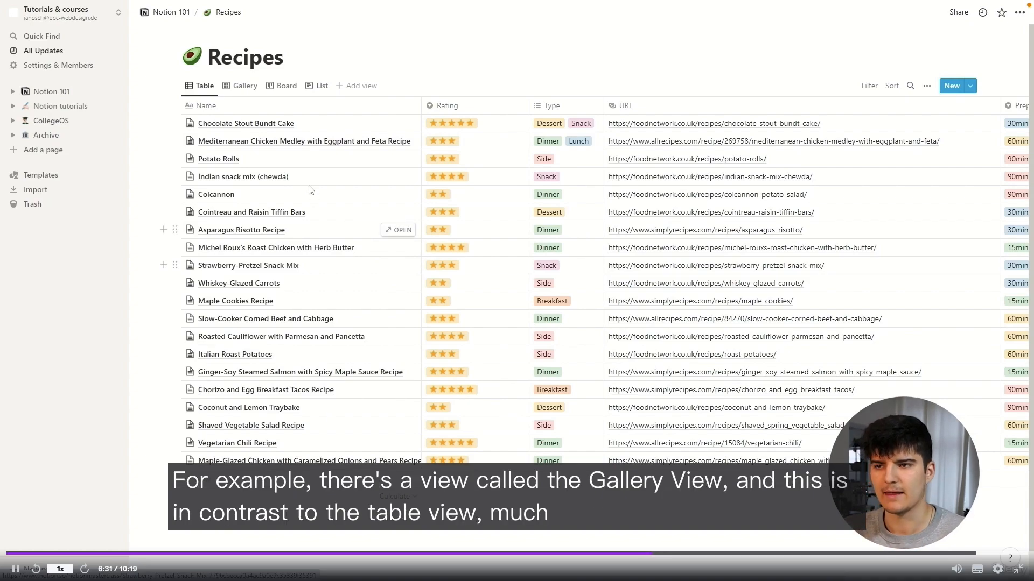
Compare the recipes in the Gallery and Table views, ending in the Gallery view.
left_click(250, 90)
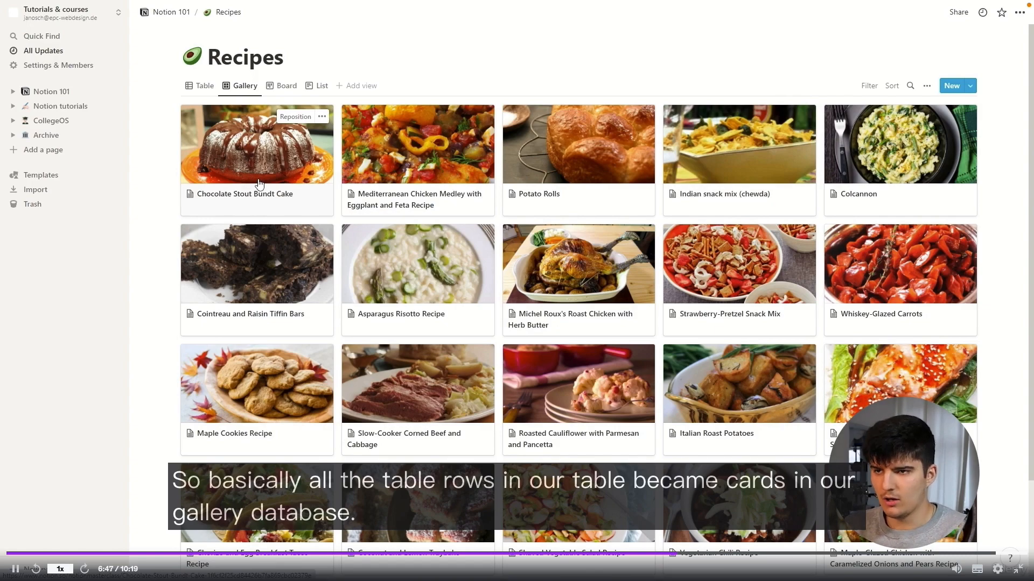
left_click(202, 87)
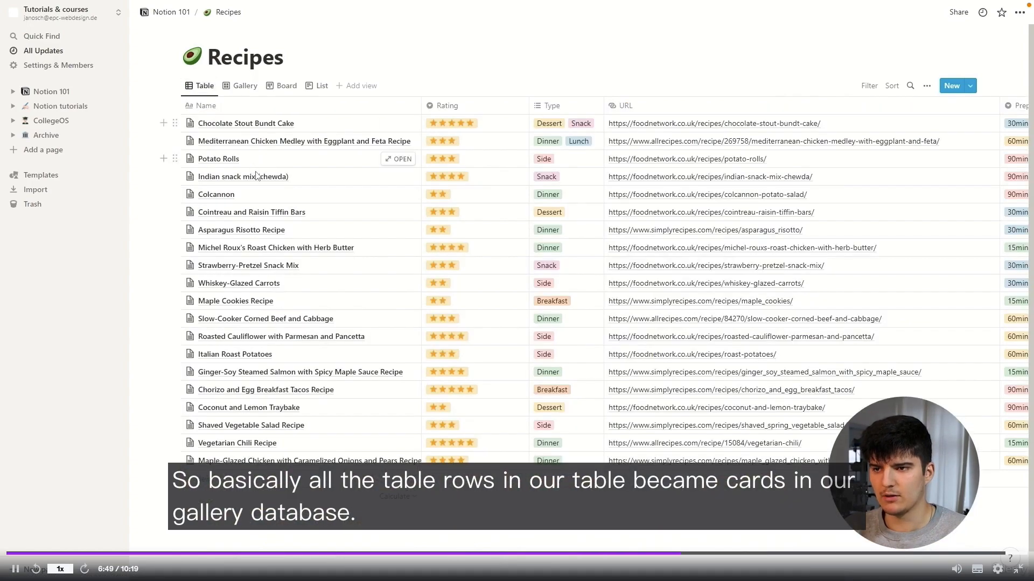
left_click(241, 85)
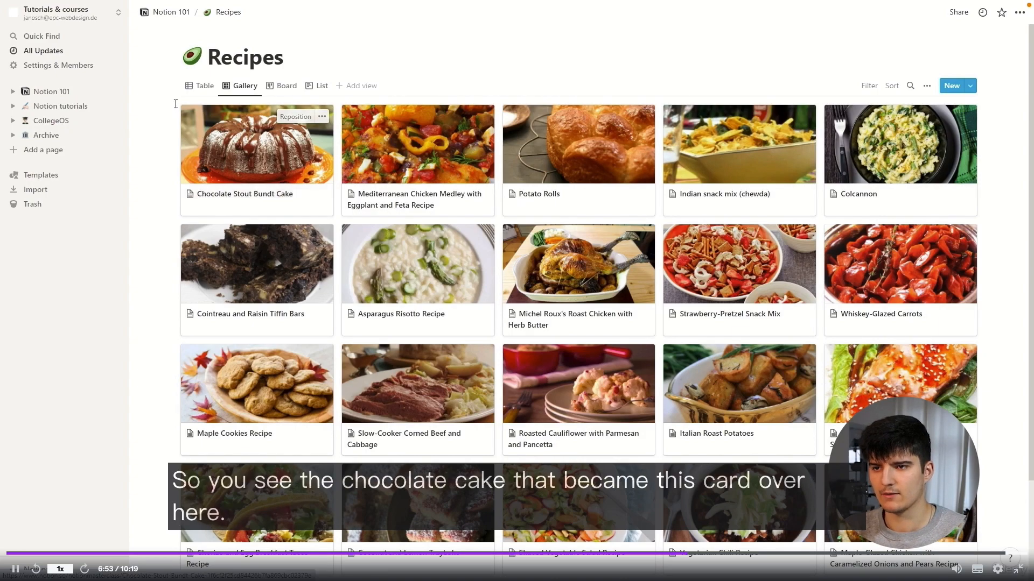
left_click(199, 86)
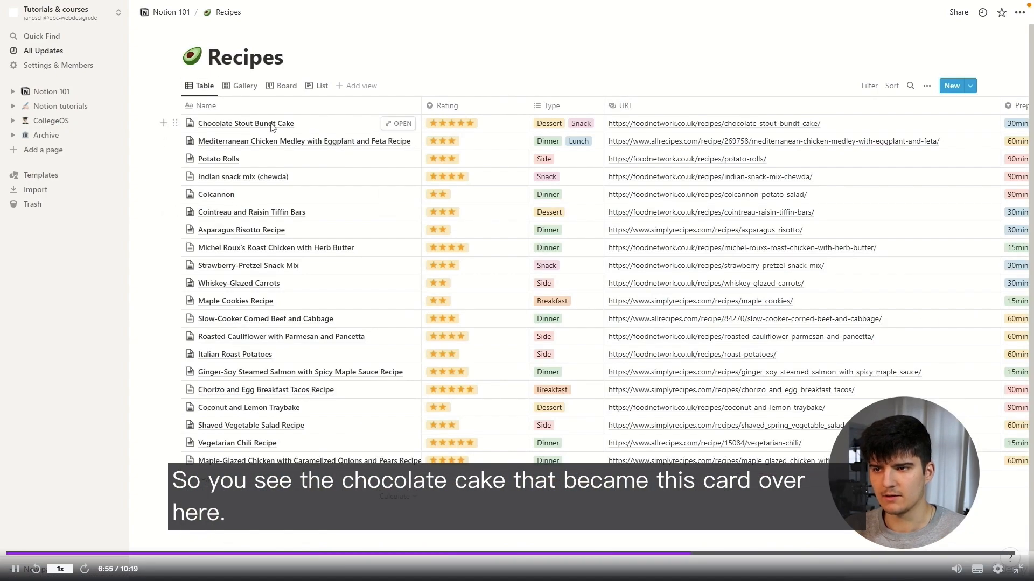
left_click(241, 86)
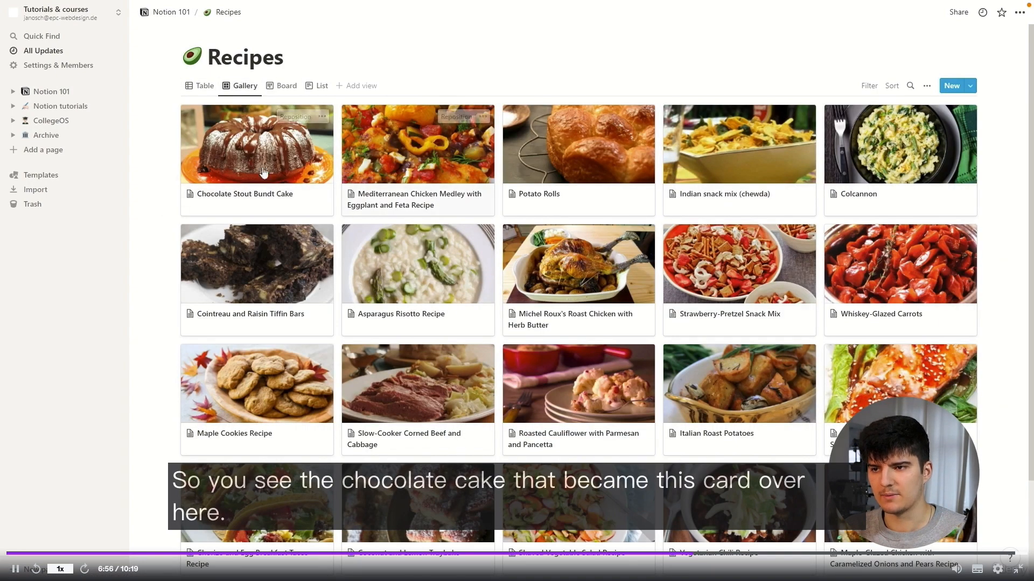
Open the Chocolate Stout Bundt Cake card from the gallery, look through its page, and close it.
left_click(241, 149)
scroll(398, 274, "down", 4)
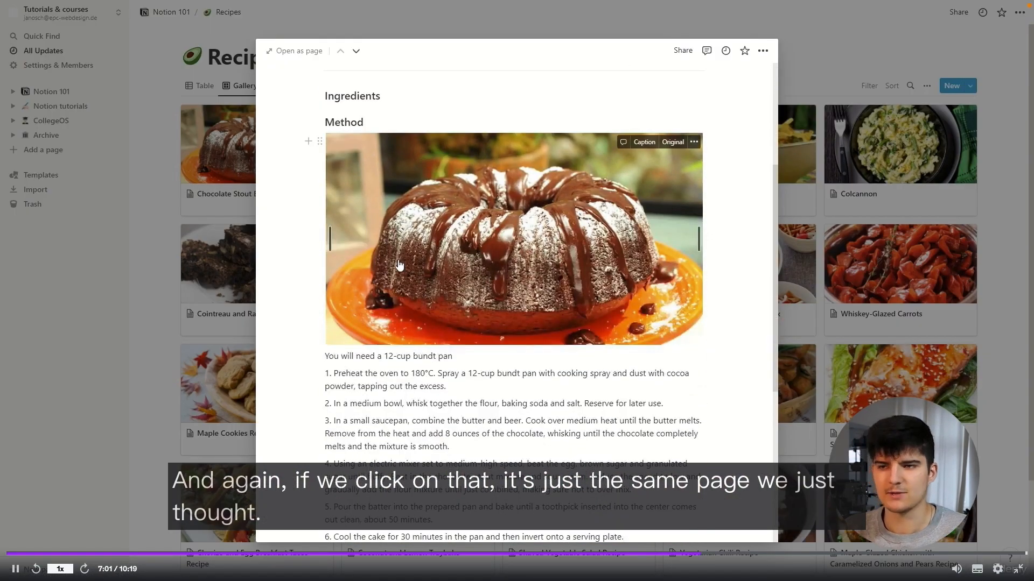
scroll(399, 265, "up", 3)
left_click(156, 225)
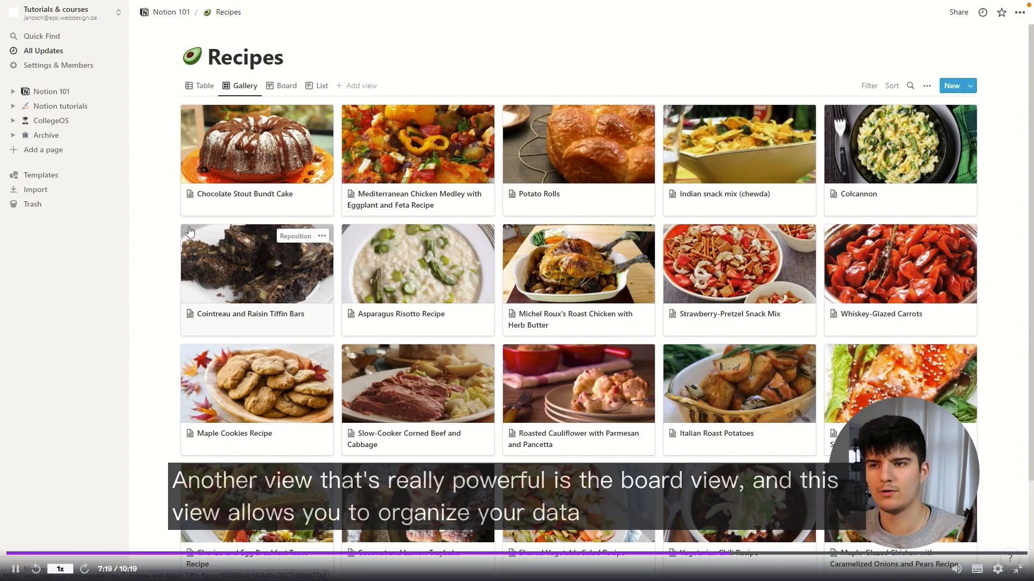
In the Board view, move the Mediterranean Chicken Medley card from Dinner to Breakfast, and check its Type in the Table view.
left_click(282, 86)
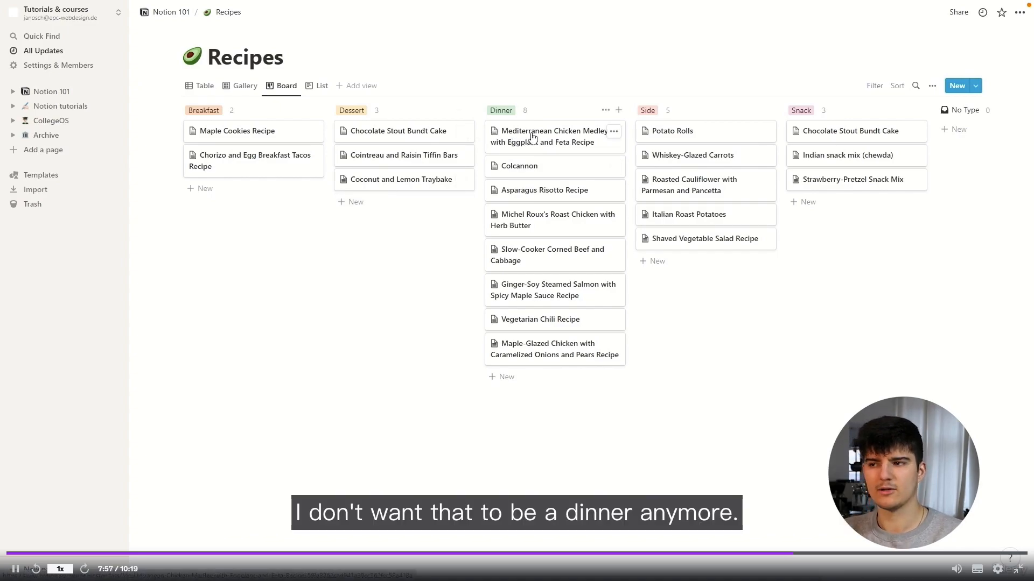
left_click_drag(533, 144, 241, 183)
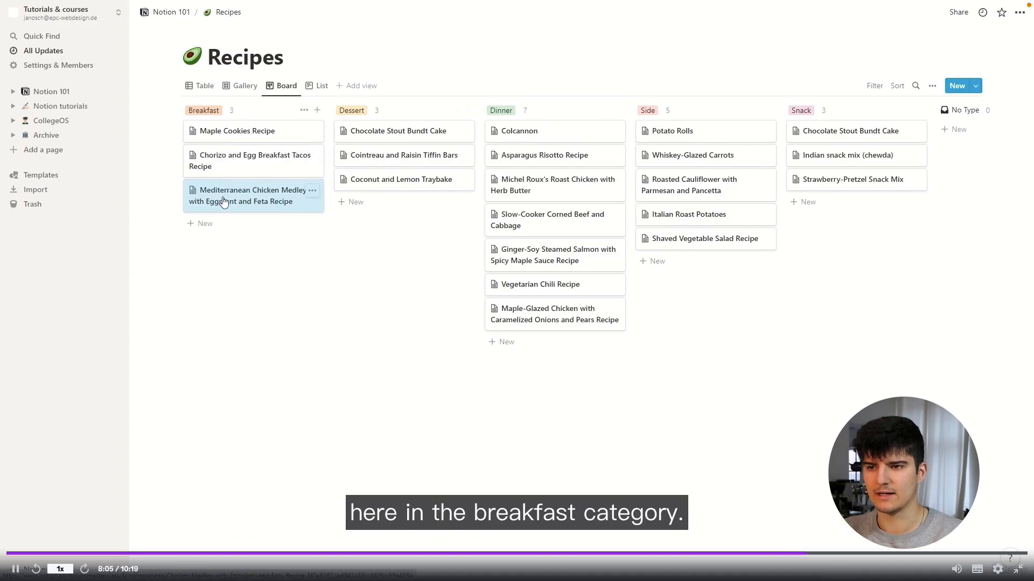
left_click(205, 93)
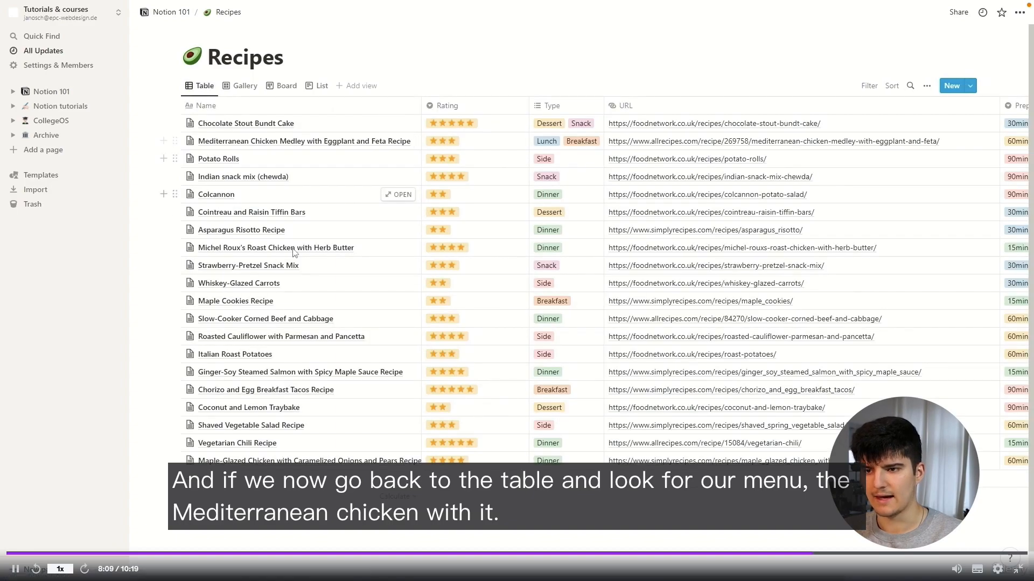
scroll(318, 293, "down", 1)
scroll(318, 294, "up", 1)
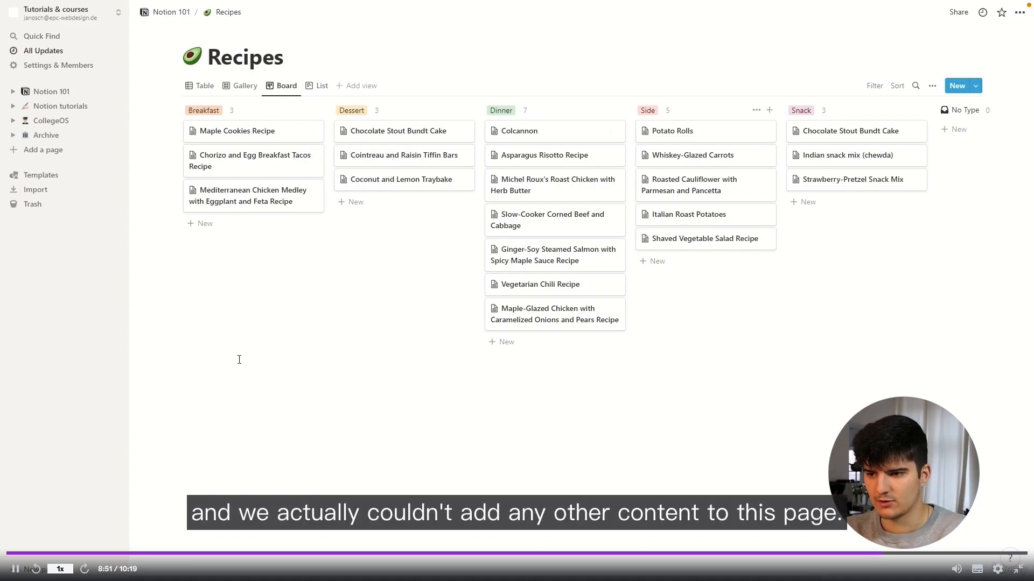
left_click_drag(231, 405, 295, 449)
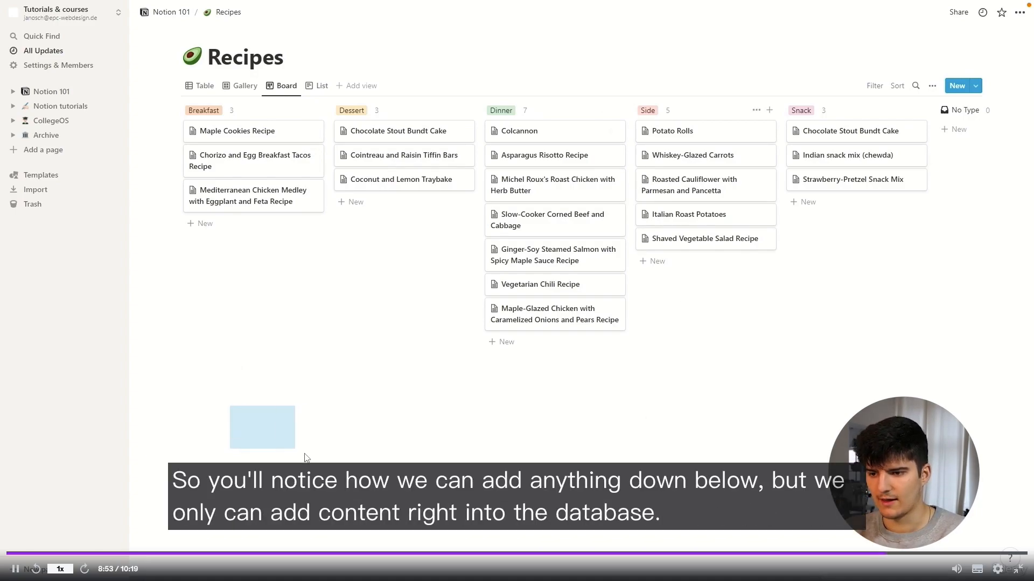